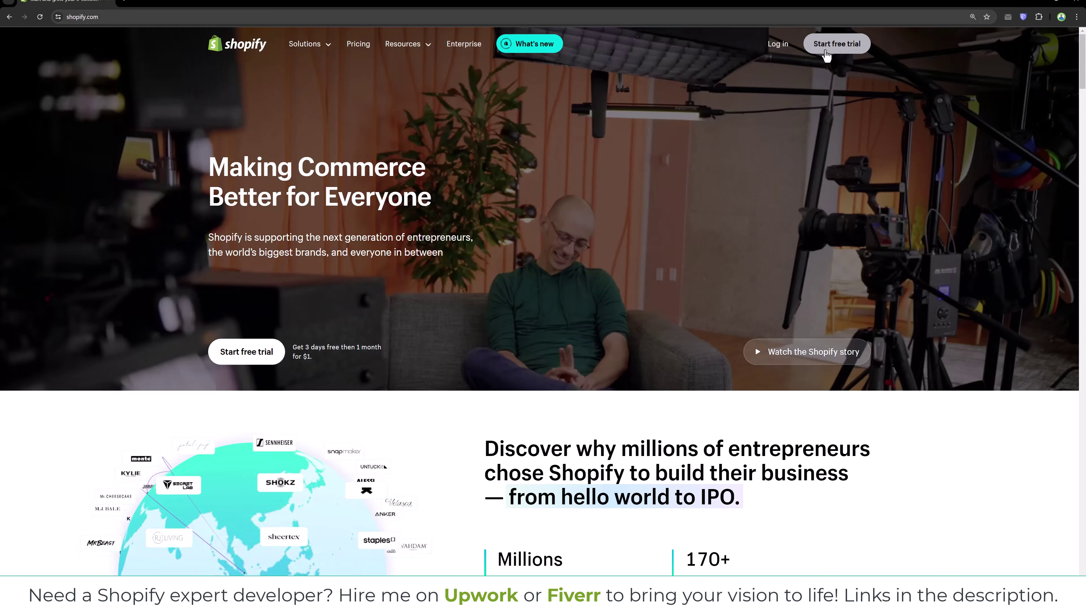
Start the Shopify free trial and answer "I'm just starting" to the first onboarding question.
{"action": "left_click", "coordinate": [825, 52]}
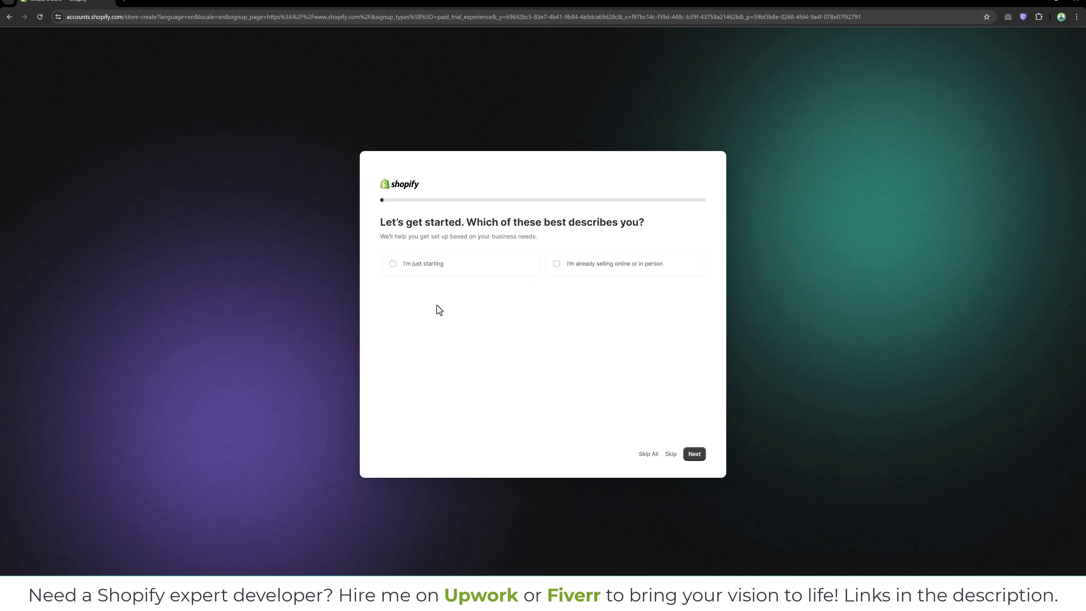
{"action": "left_click", "coordinate": [413, 274]}
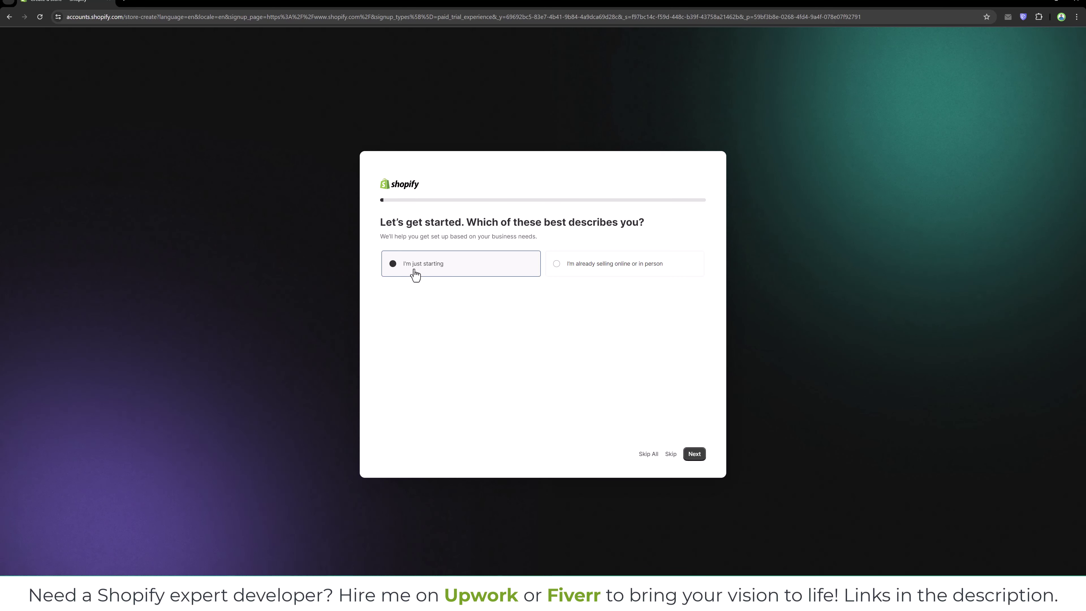
{"action": "left_click", "coordinate": [695, 457]}
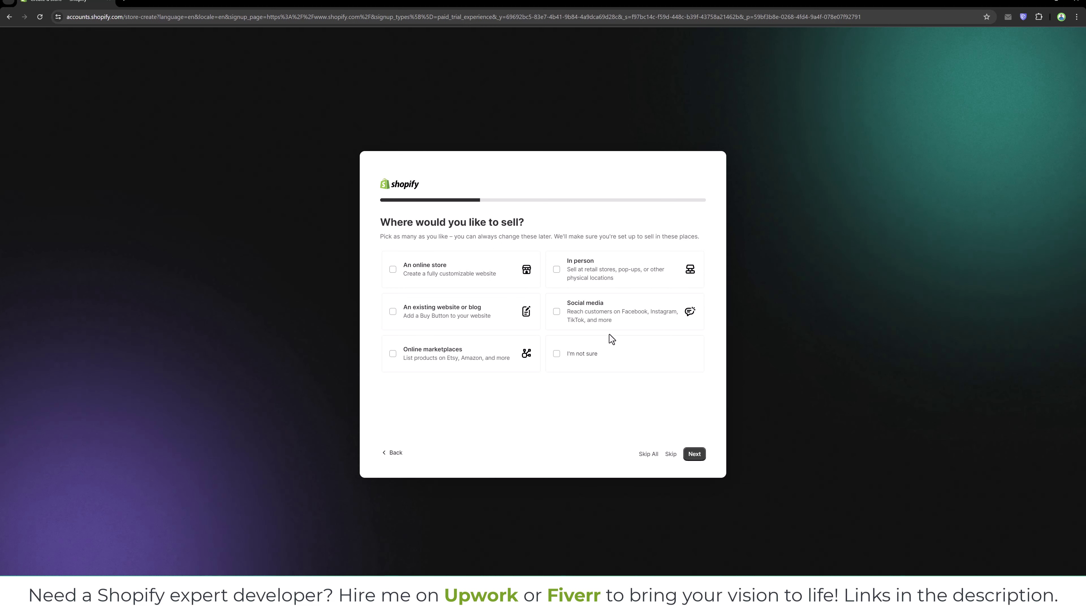
Tick An online store, Social media and Online marketplaces as selling channels.
{"action": "left_click", "coordinate": [398, 280]}
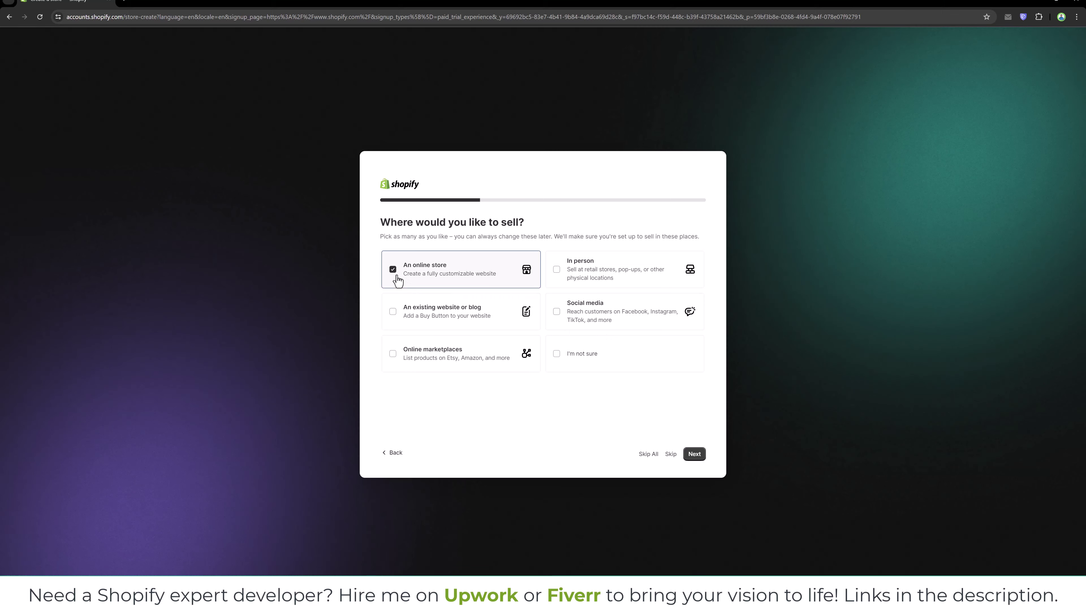
{"action": "left_click", "coordinate": [559, 315]}
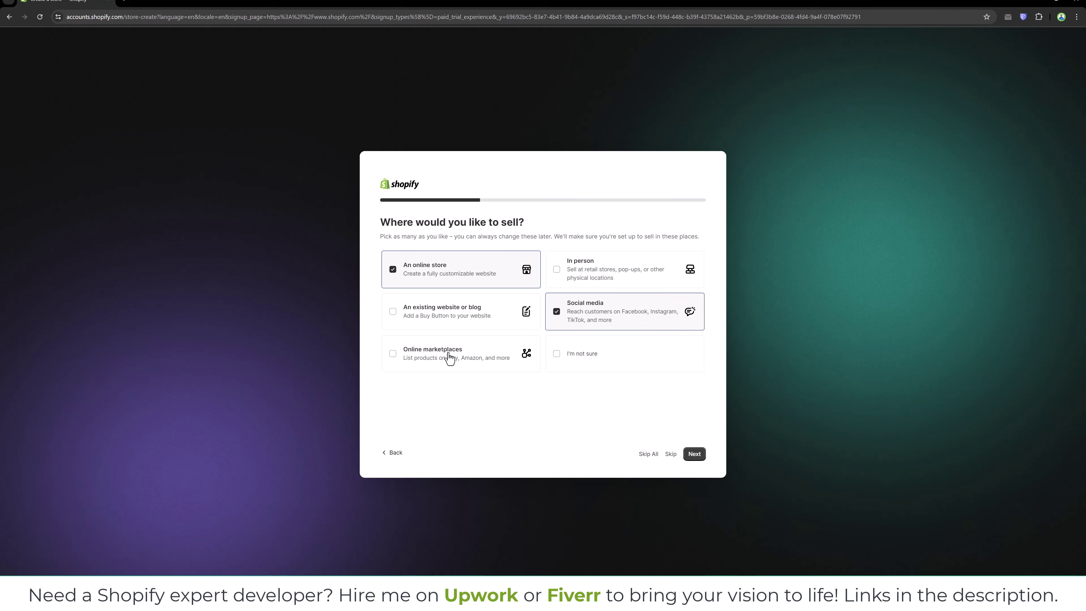
{"action": "left_click", "coordinate": [432, 359]}
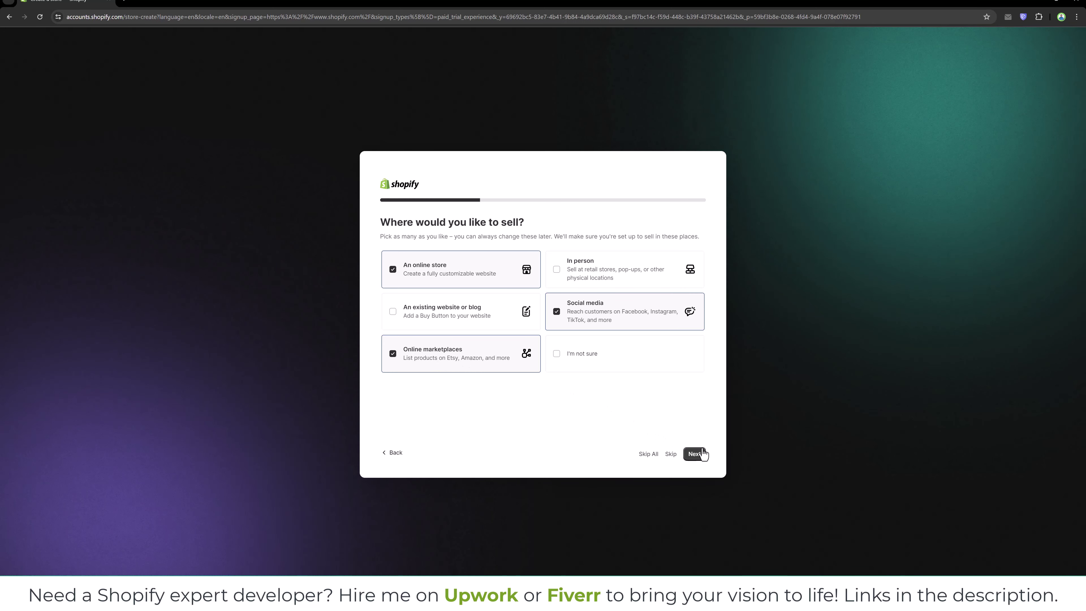
{"action": "left_click", "coordinate": [697, 457]}
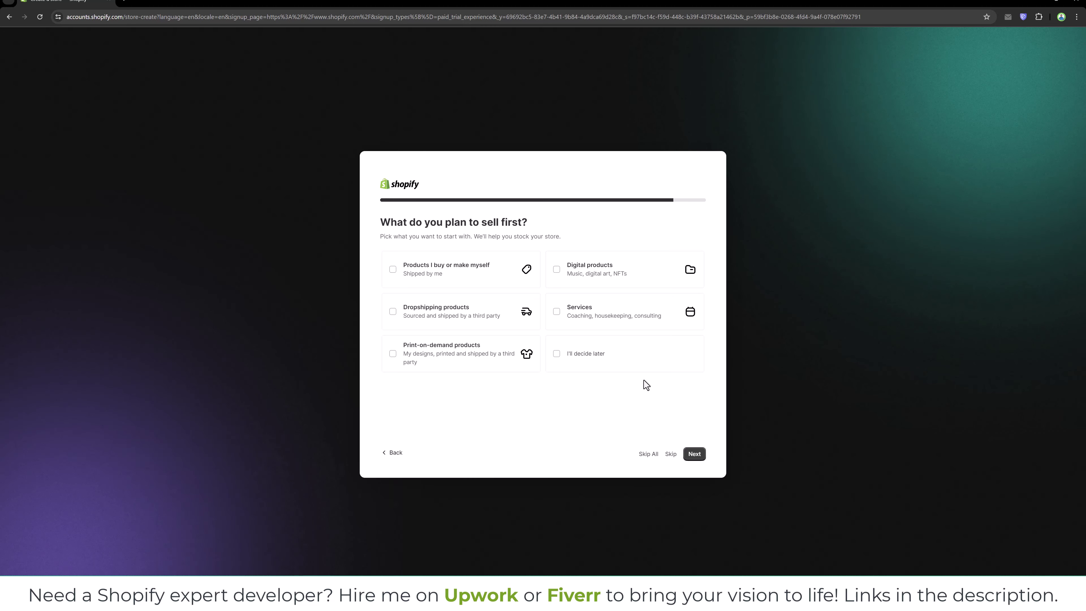
Pick Products I buy or make myself, Dropshipping products and Digital products to sell first.
{"action": "left_click", "coordinate": [454, 289]}
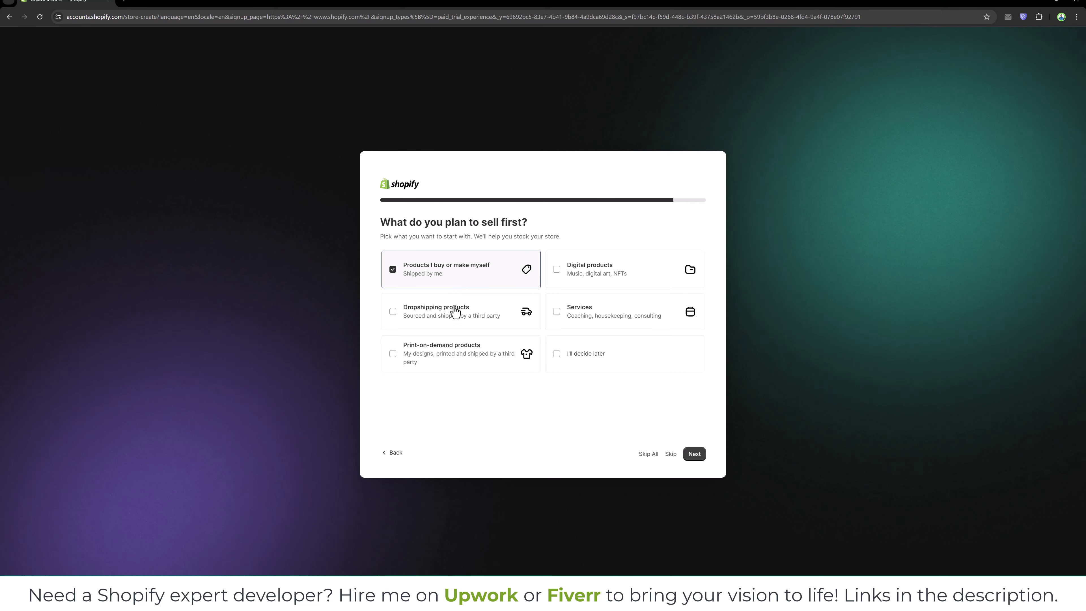
{"action": "left_click", "coordinate": [455, 317]}
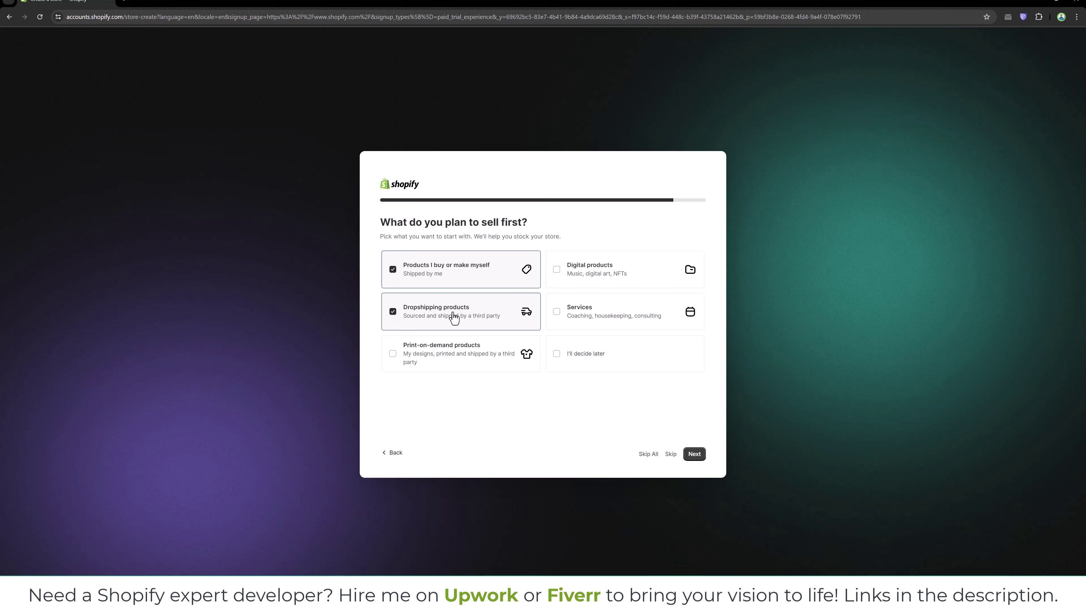
{"action": "left_click", "coordinate": [643, 272]}
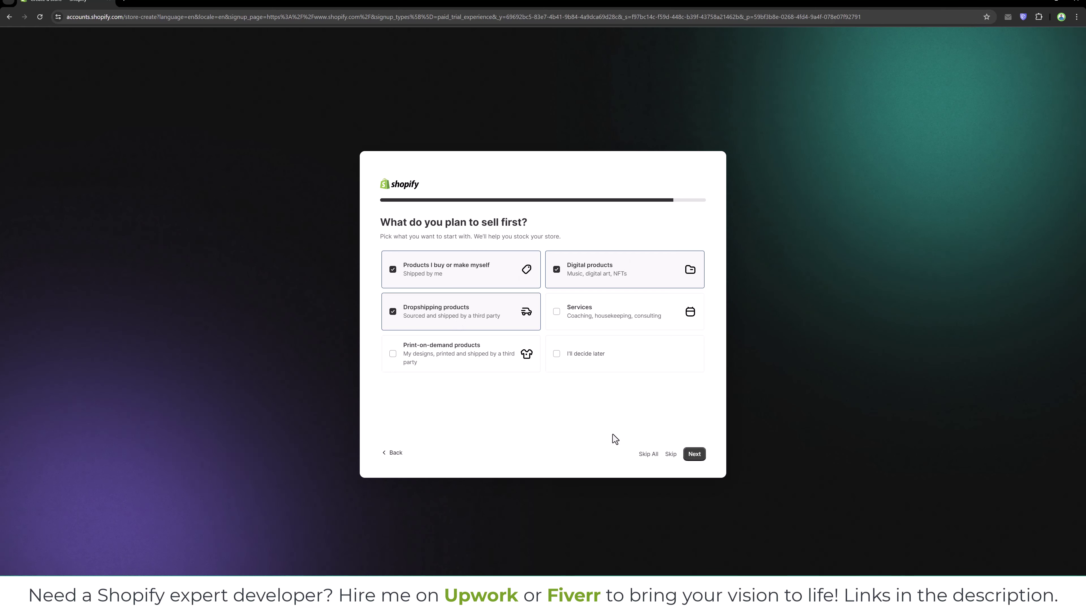
{"action": "left_click", "coordinate": [695, 458]}
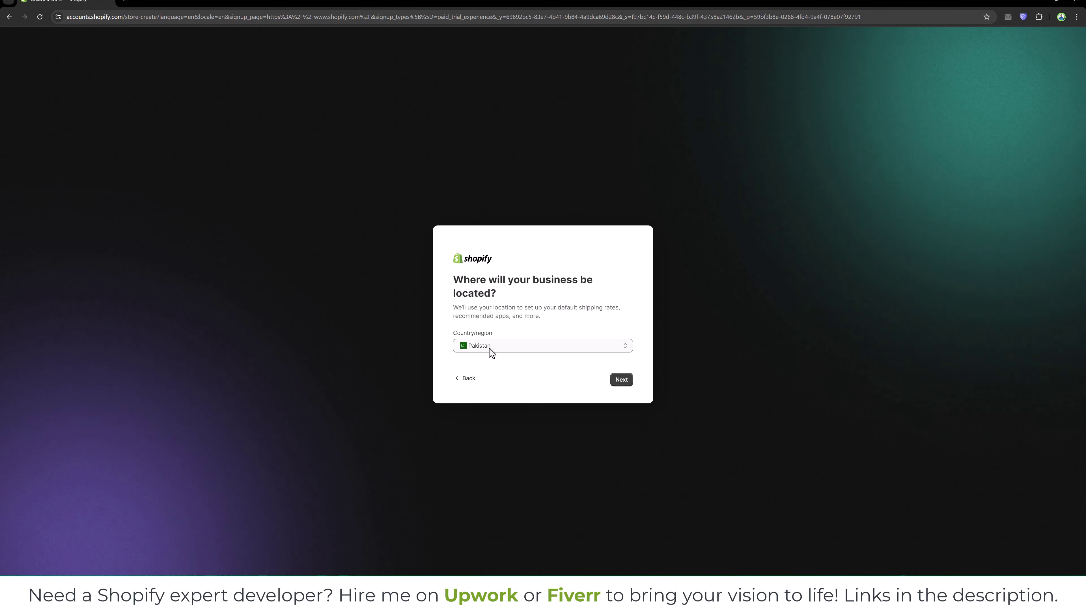
Keep Pakistan as the business country/region and continue to account creation.
{"action": "left_click", "coordinate": [627, 382]}
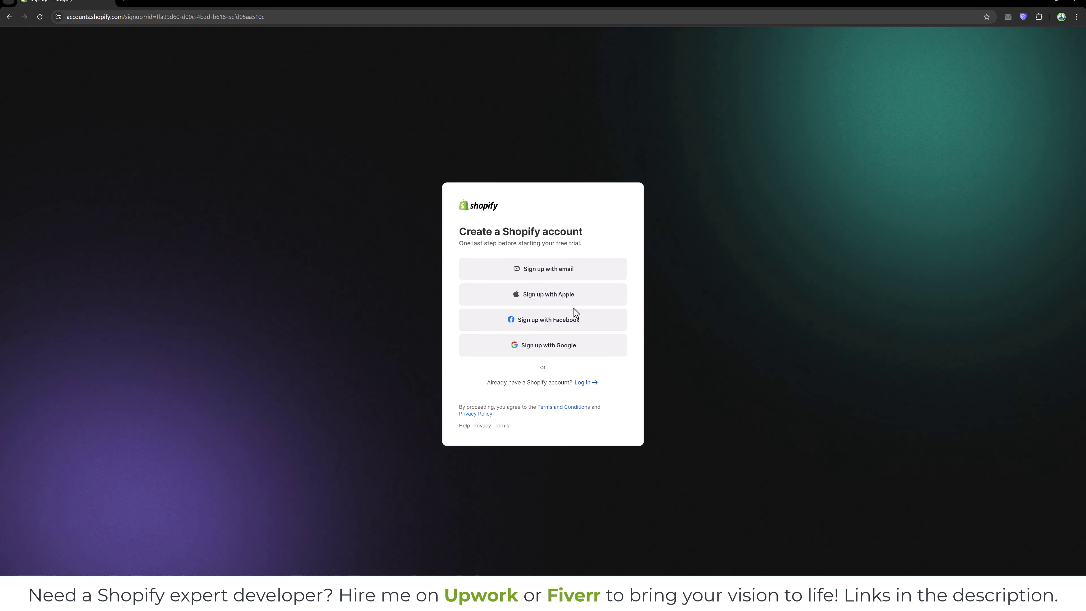
Sign up with email, entering the account's email address and a strong password, and create the account.
{"action": "left_click", "coordinate": [547, 277]}
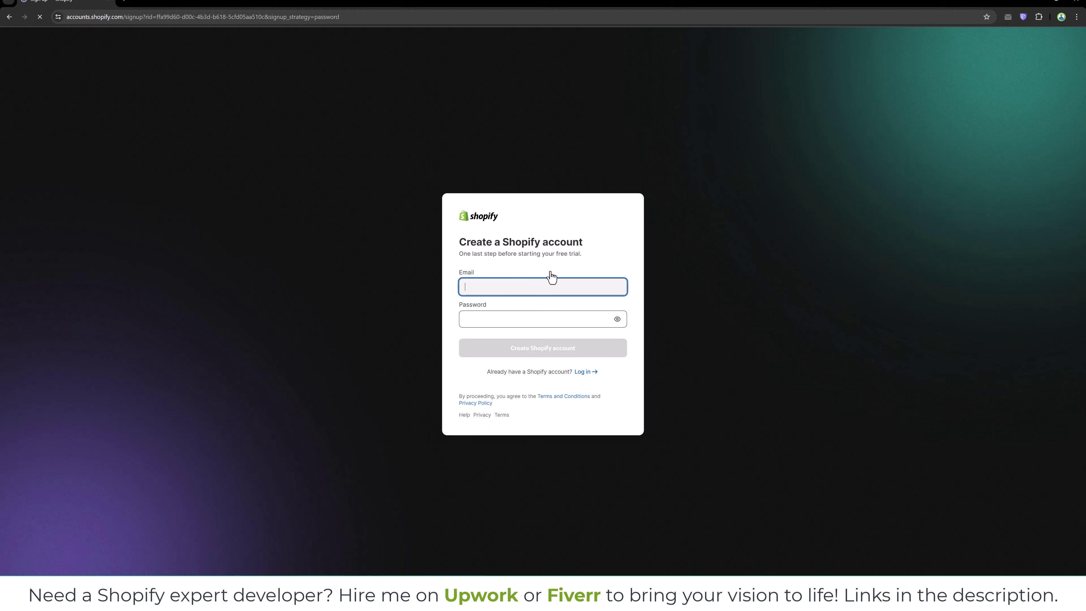
{"action": "left_click", "coordinate": [545, 283]}
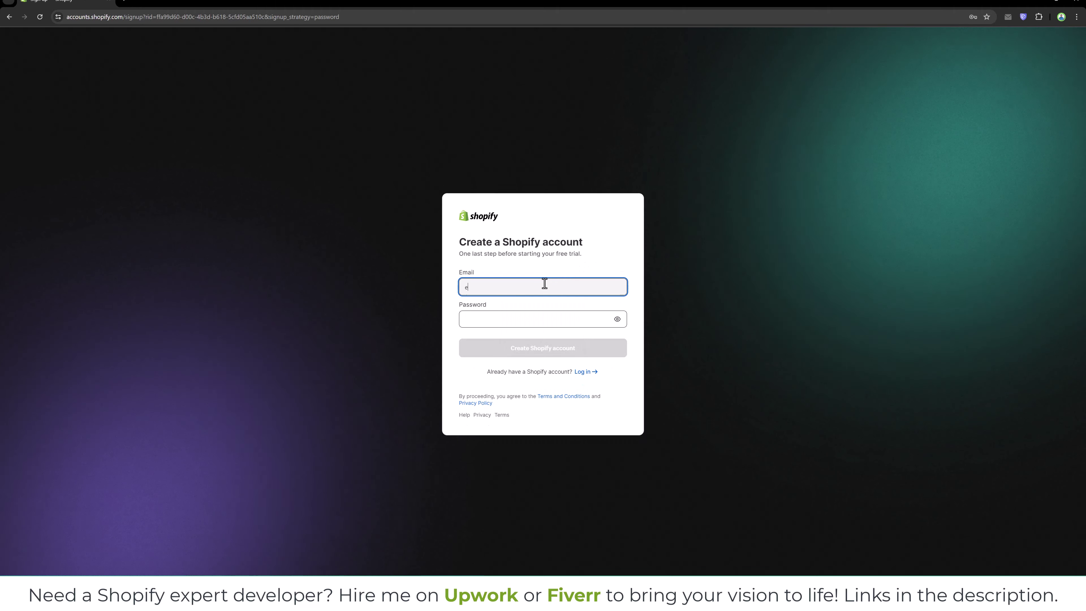
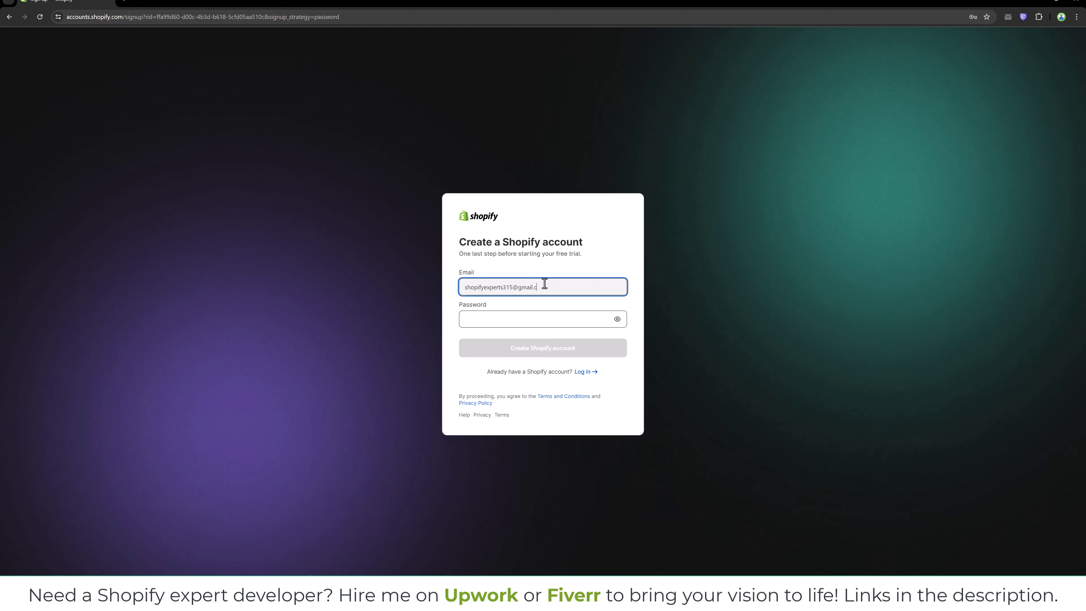
{"action": "key", "text": "Tab"}
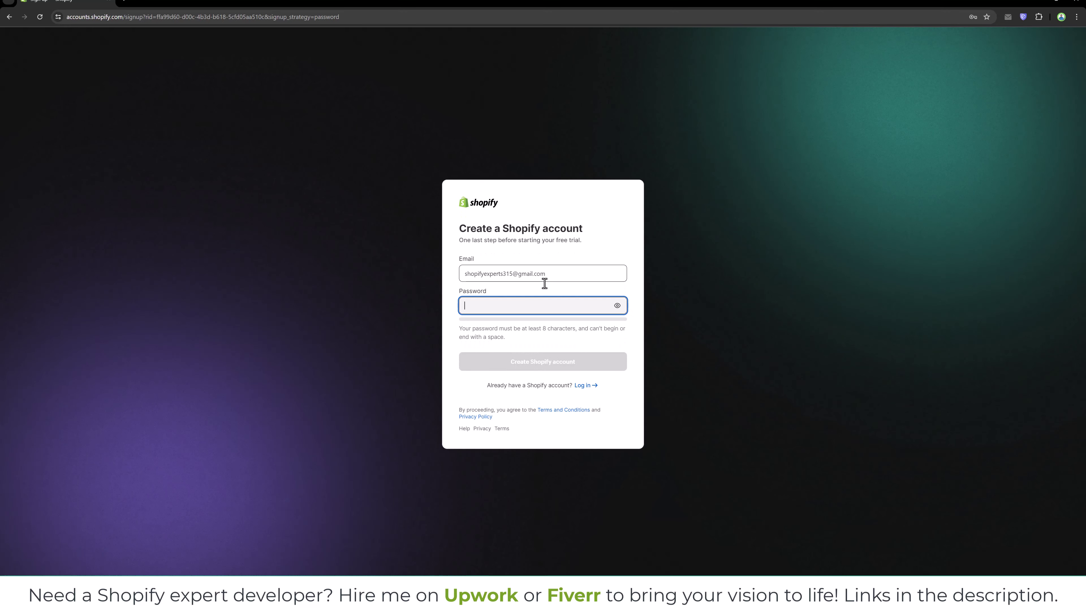
{"action": "type", "text": "******"}
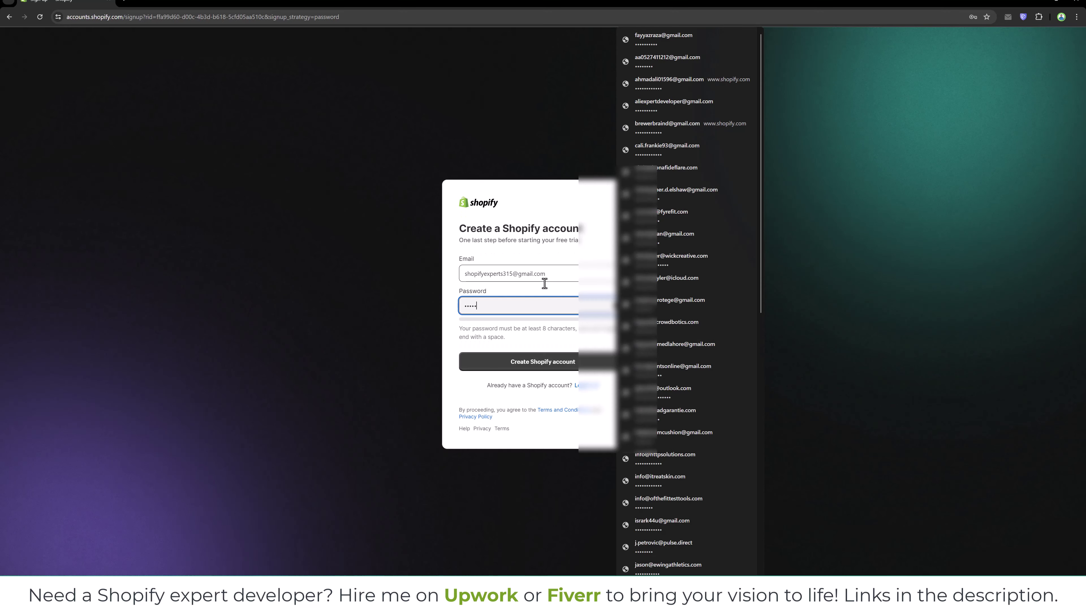
{"action": "type", "text": "**"}
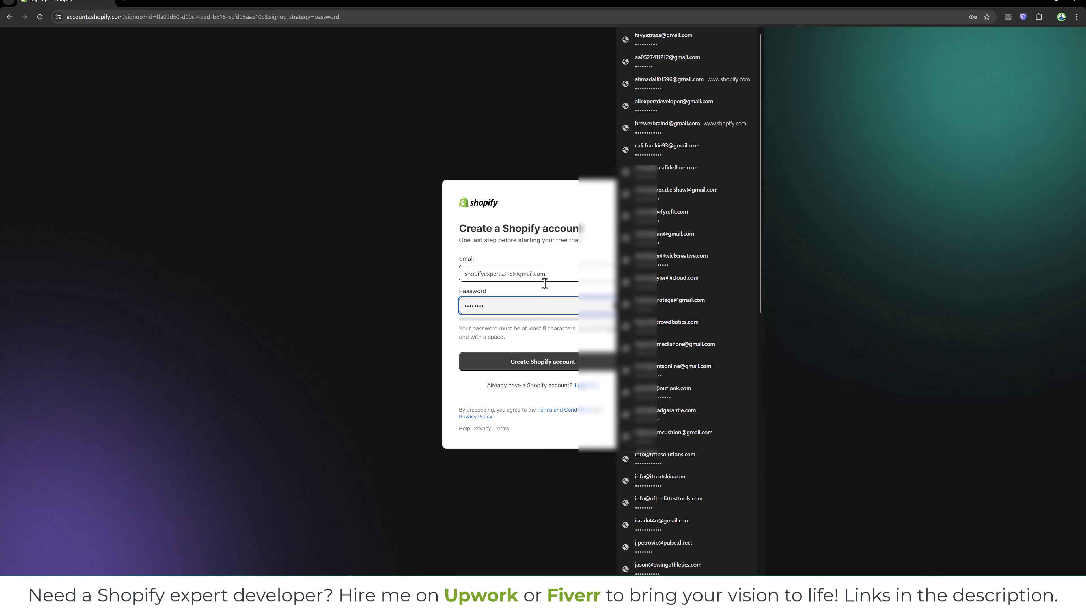
{"action": "left_click", "coordinate": [517, 69]}
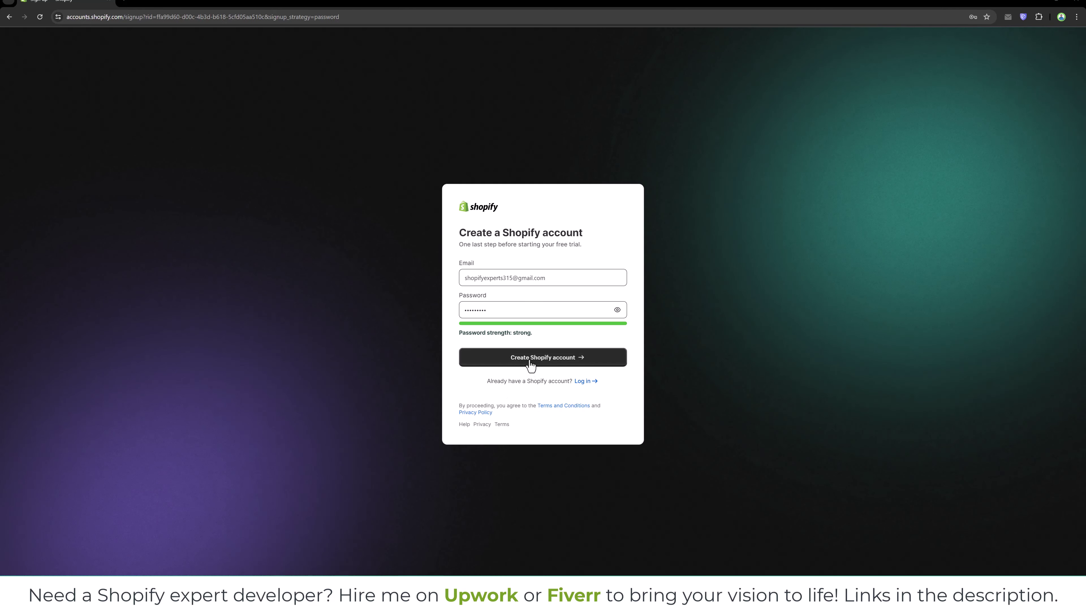
{"action": "left_click", "coordinate": [541, 365]}
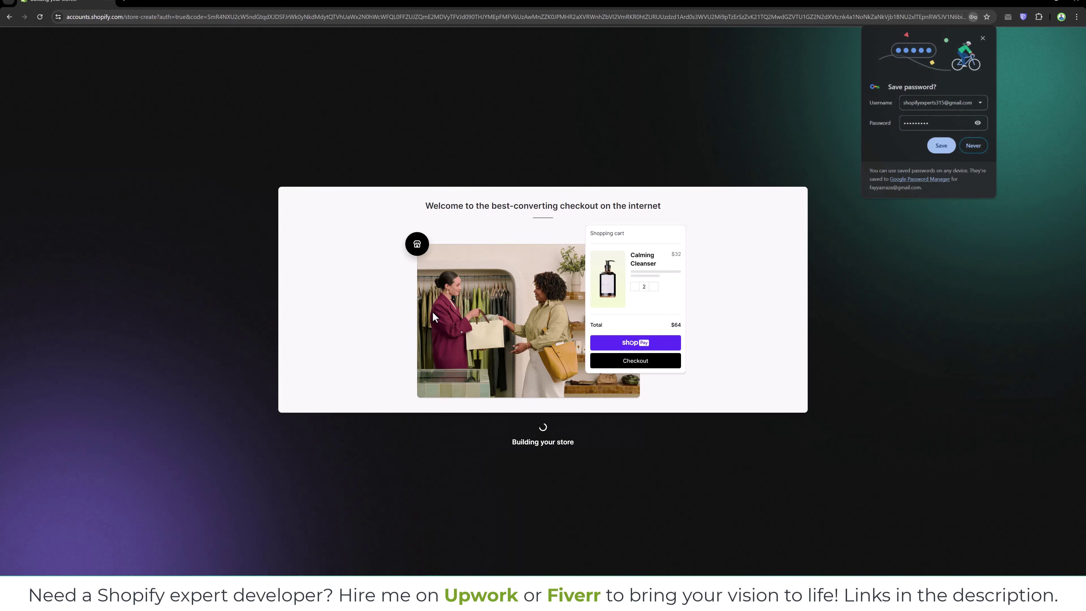
Decline Chrome's save-password prompt with Never while the new store builds.
{"action": "left_click", "coordinate": [974, 145]}
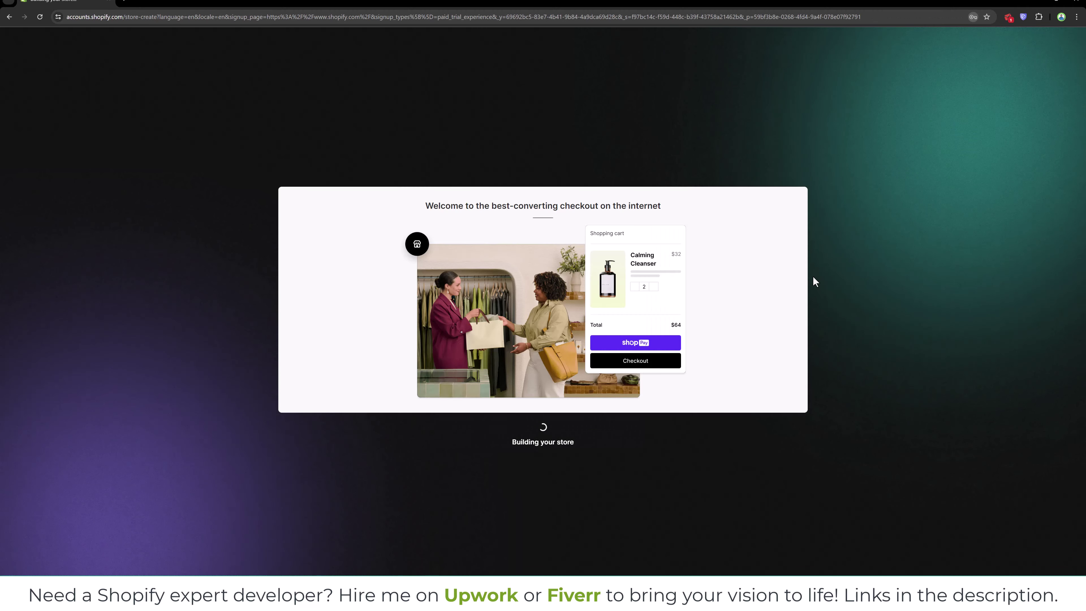
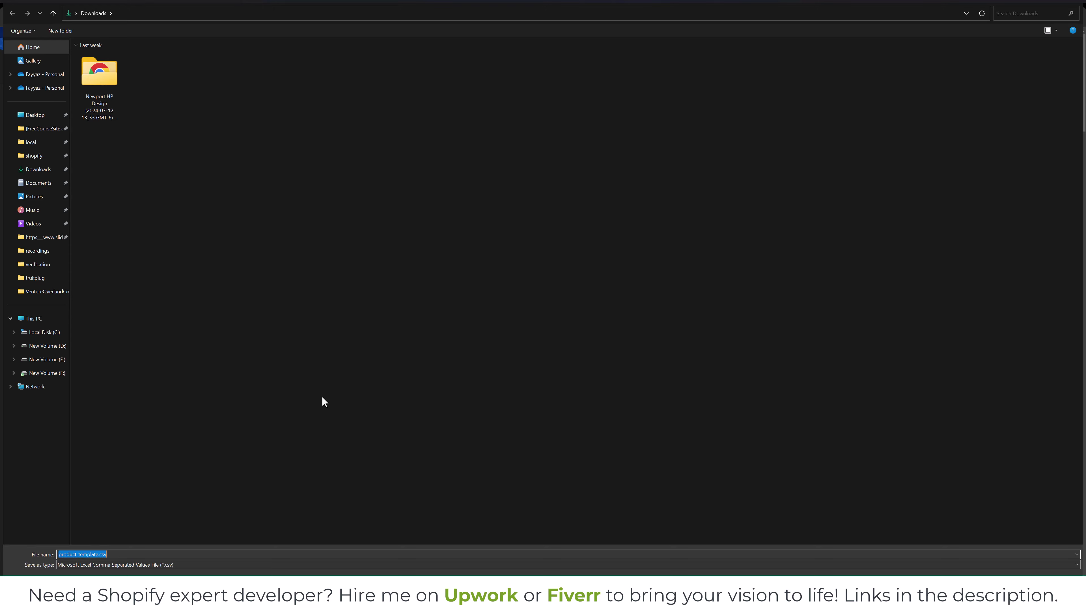
Download the shopifypartners/product-csvs GitHub repository as product-csvs-master.zip into Downloads.
{"action": "left_click", "coordinate": [992, 588]}
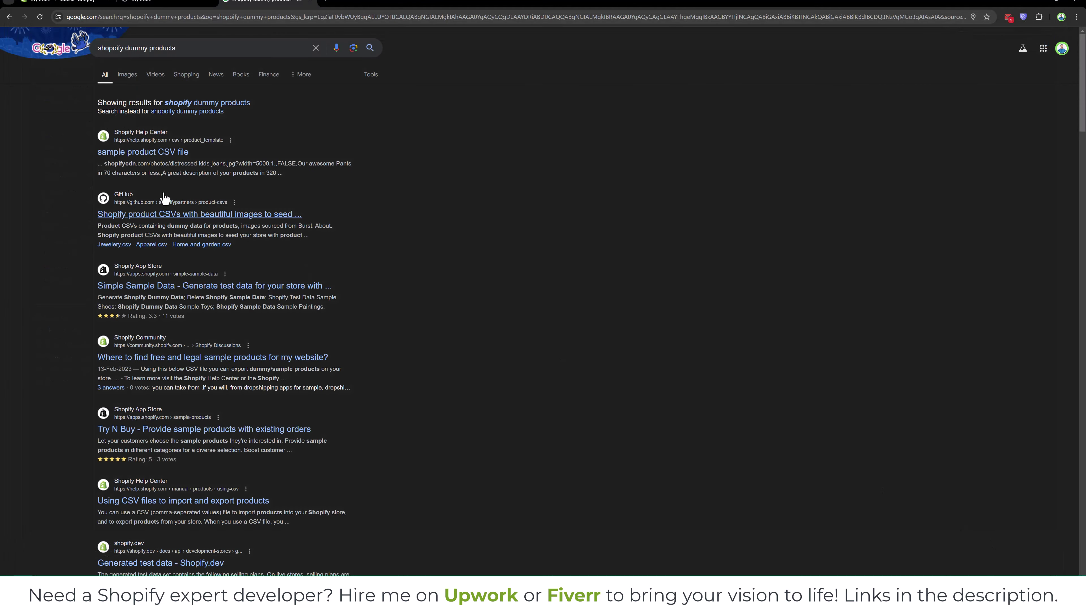
{"action": "left_click", "coordinate": [165, 217]}
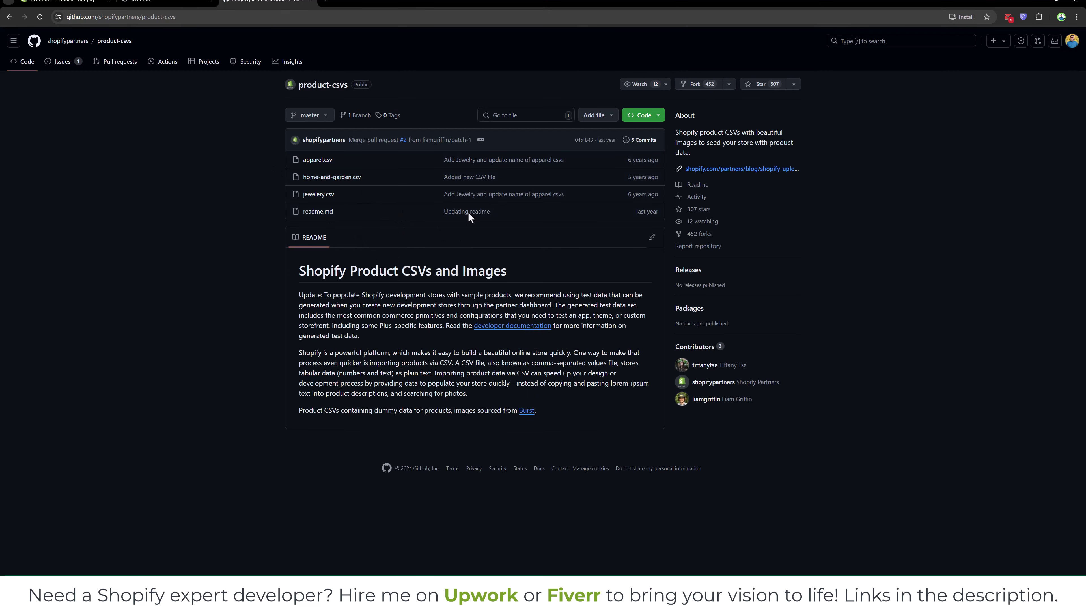
{"action": "left_click", "coordinate": [654, 115]}
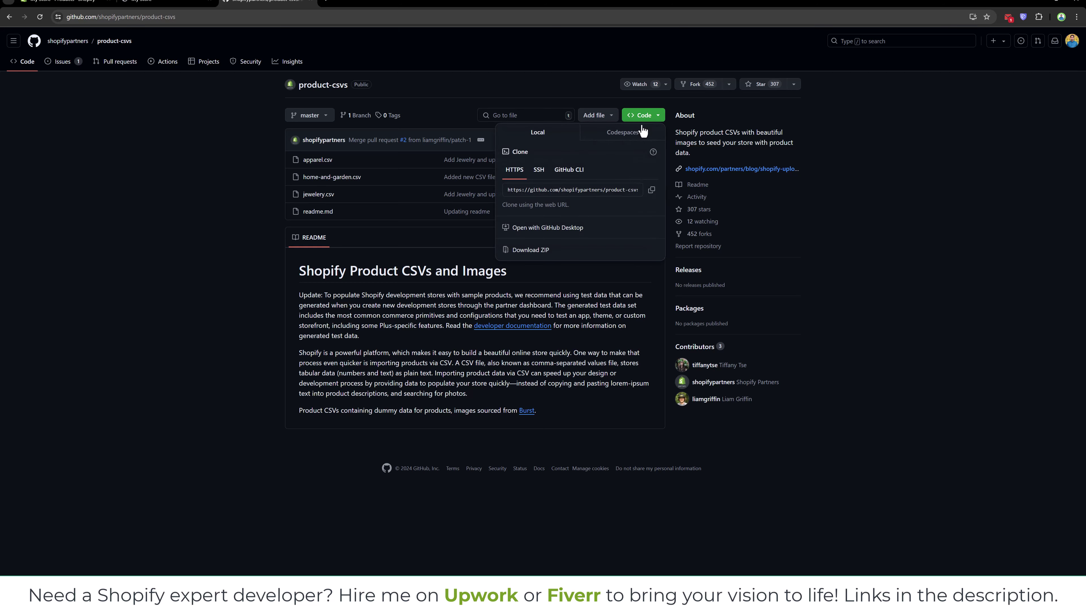
{"action": "left_click", "coordinate": [540, 251]}
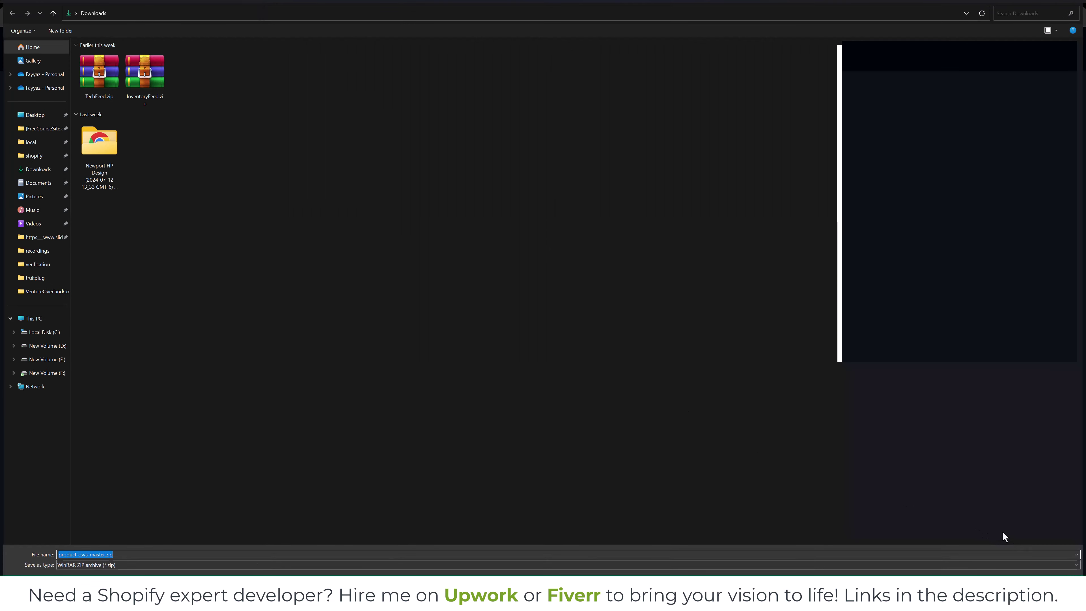
{"action": "key", "text": "Return"}
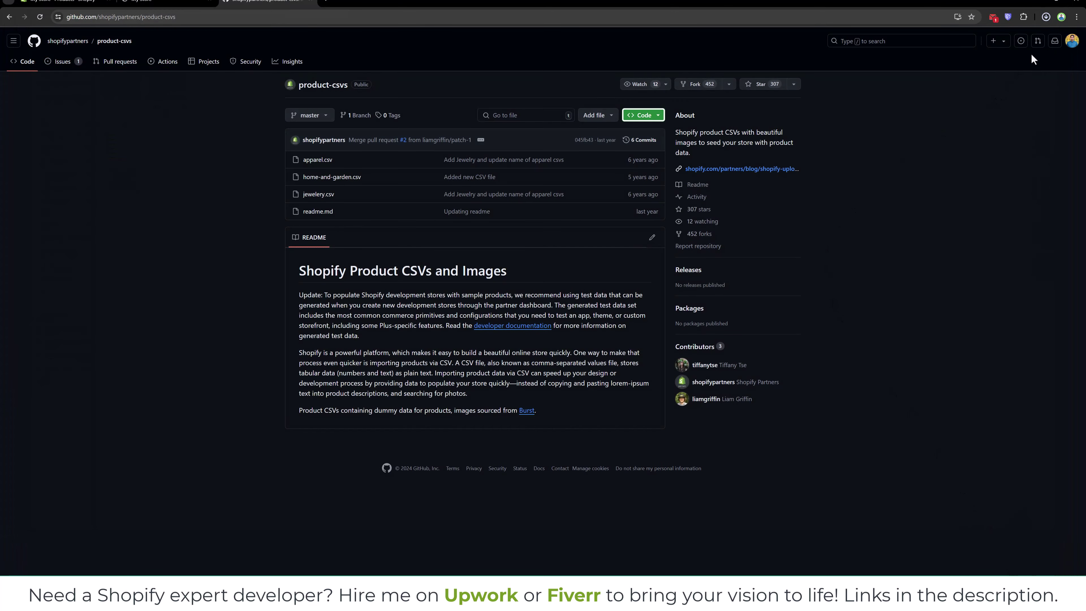
{"action": "left_click", "coordinate": [1045, 17]}
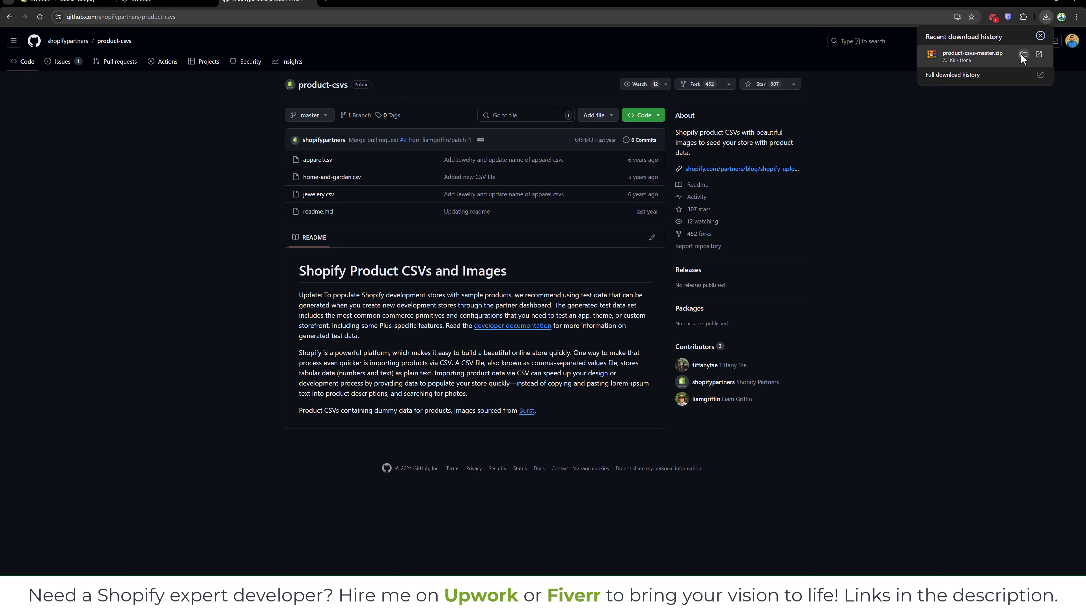
Extract product-csvs-master.zip and open the inner folder holding the apparel, home-and-garden and jewelery CSVs.
{"action": "left_click", "coordinate": [1024, 56]}
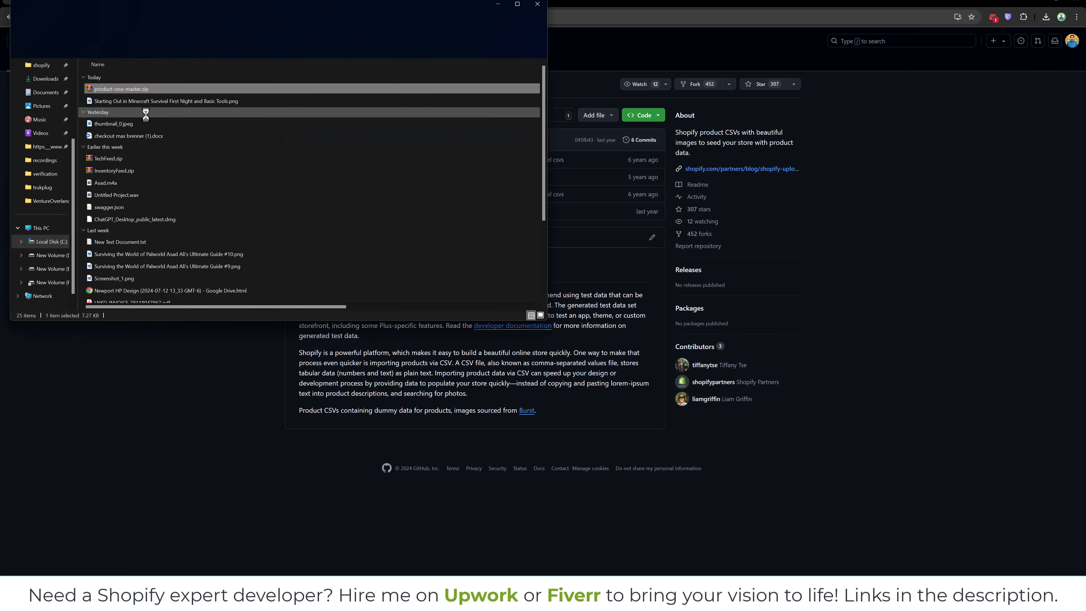
{"action": "right_click", "coordinate": [123, 89]}
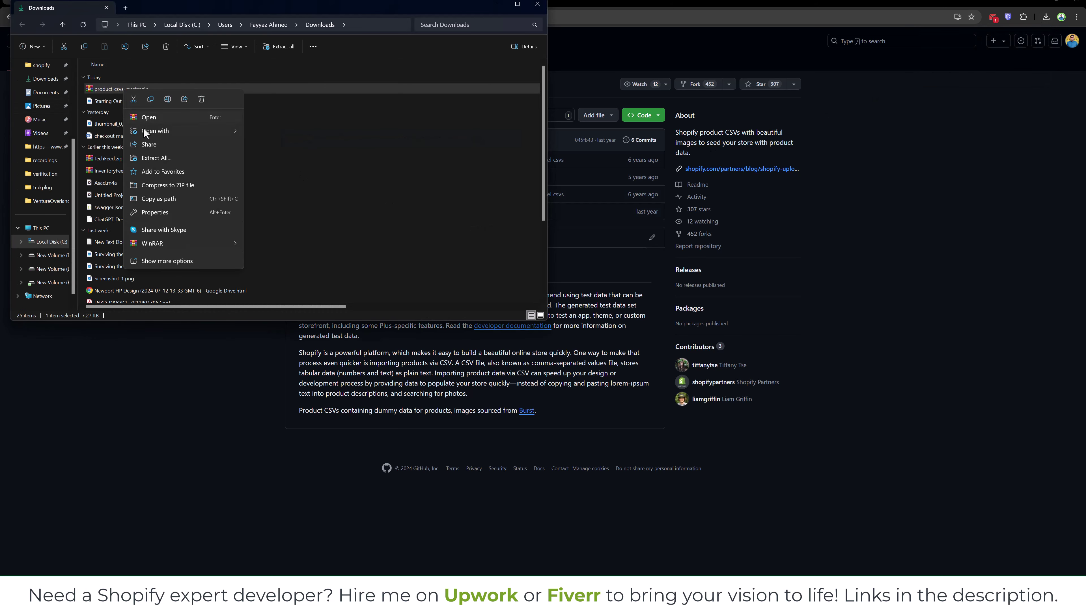
{"action": "left_click", "coordinate": [154, 157]}
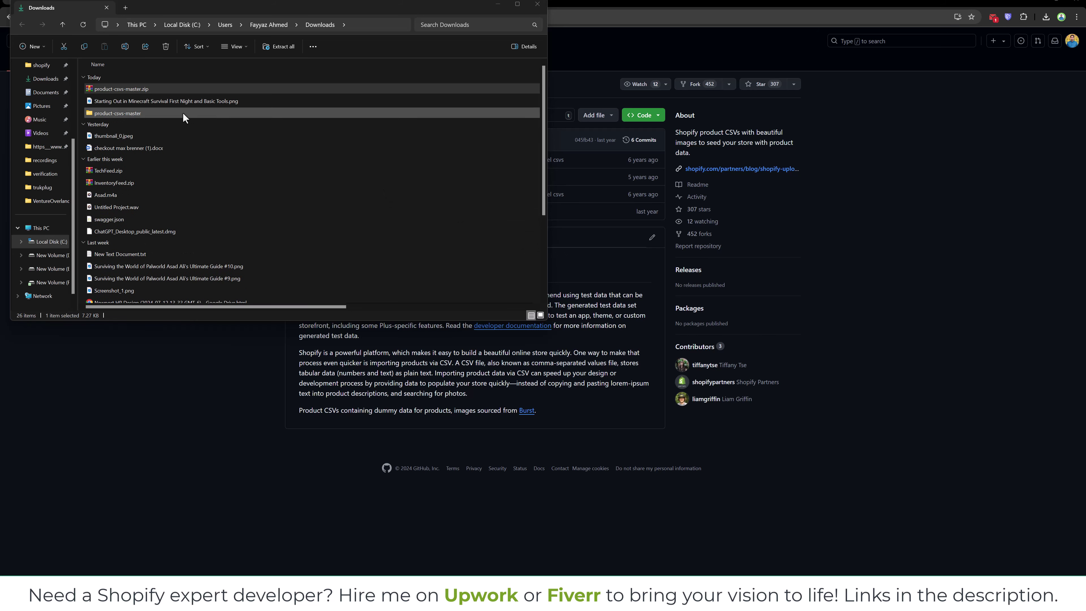
{"action": "double_click", "coordinate": [183, 113]}
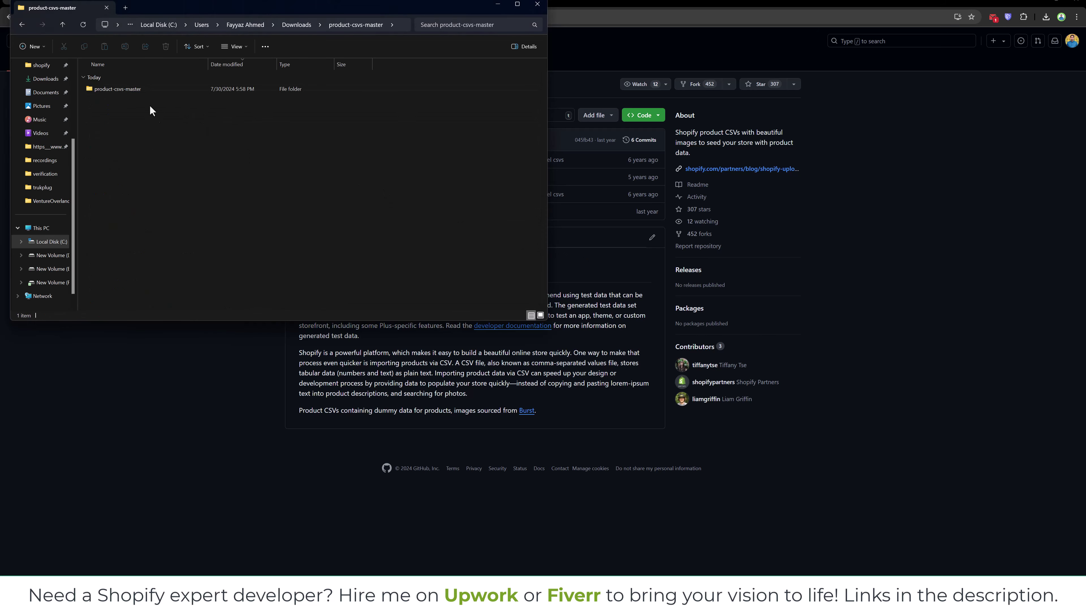
{"action": "double_click", "coordinate": [144, 90]}
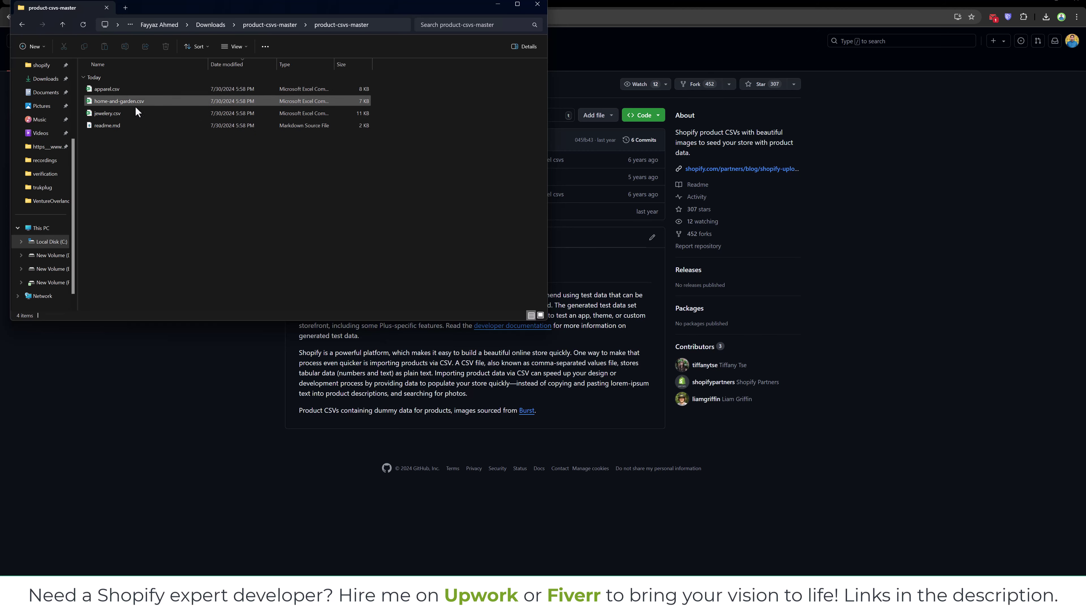
{"action": "key", "text": "alt+Tab"}
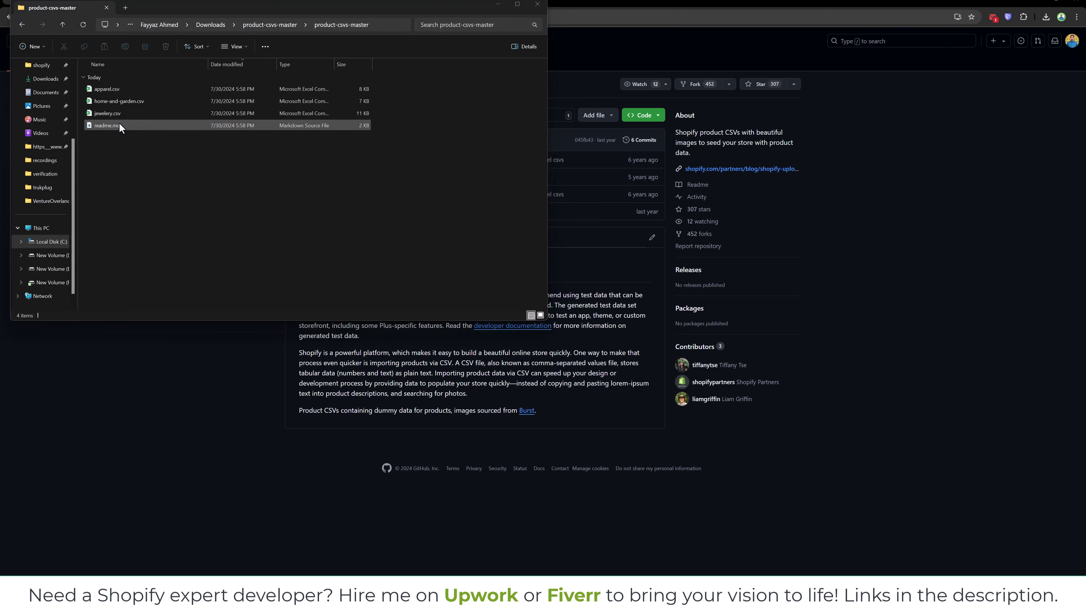
{"action": "left_click", "coordinate": [876, 230]}
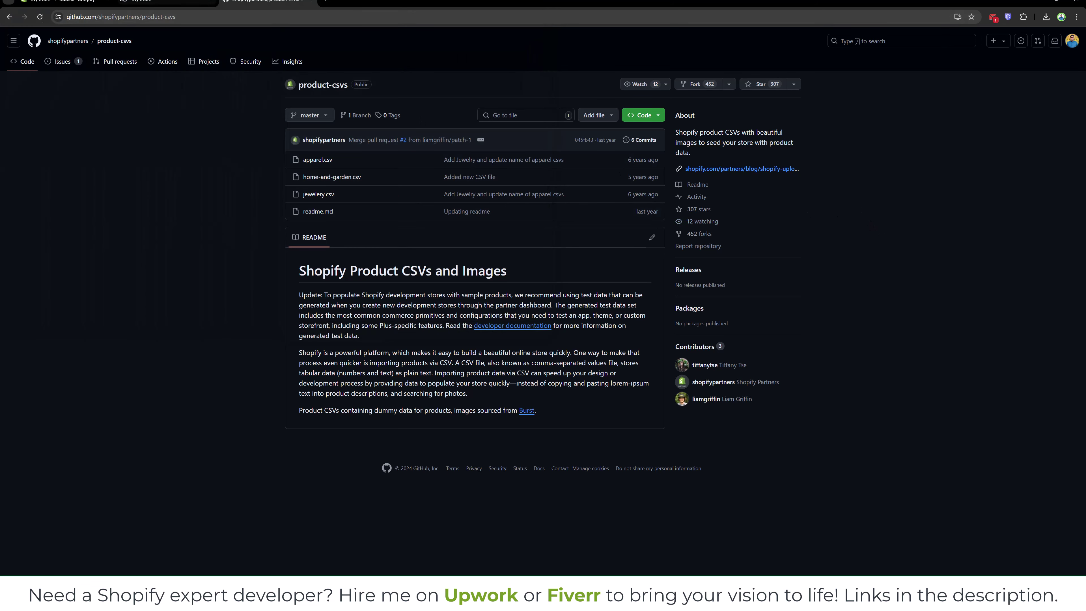
Upload home-and-garden.csv in the Products import and preview its roughly 20 products.
{"action": "left_click", "coordinate": [64, 2]}
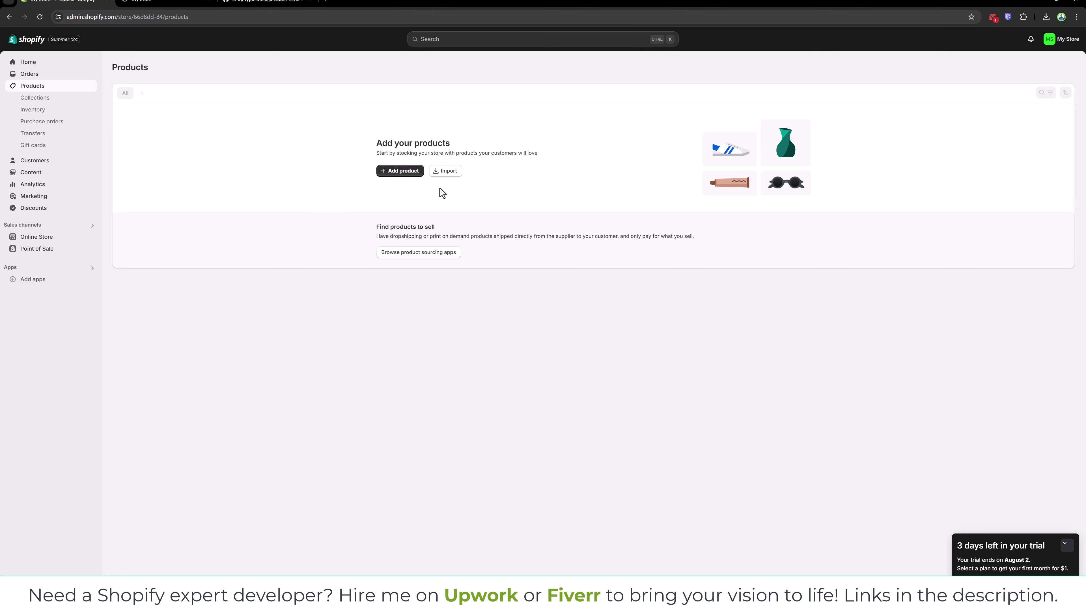
{"action": "left_click", "coordinate": [444, 171]}
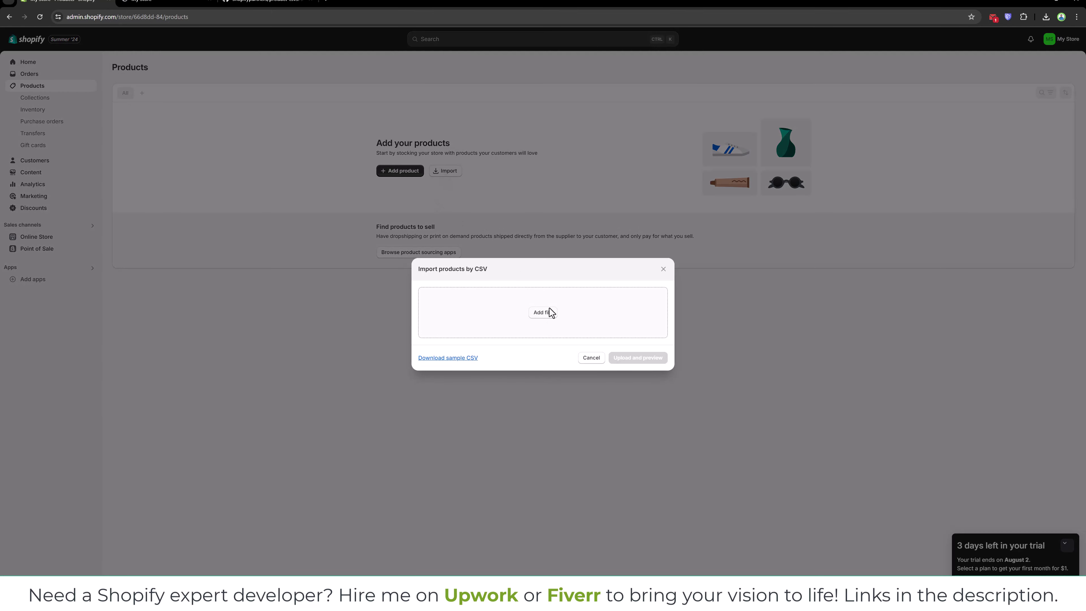
{"action": "left_click", "coordinate": [543, 312]}
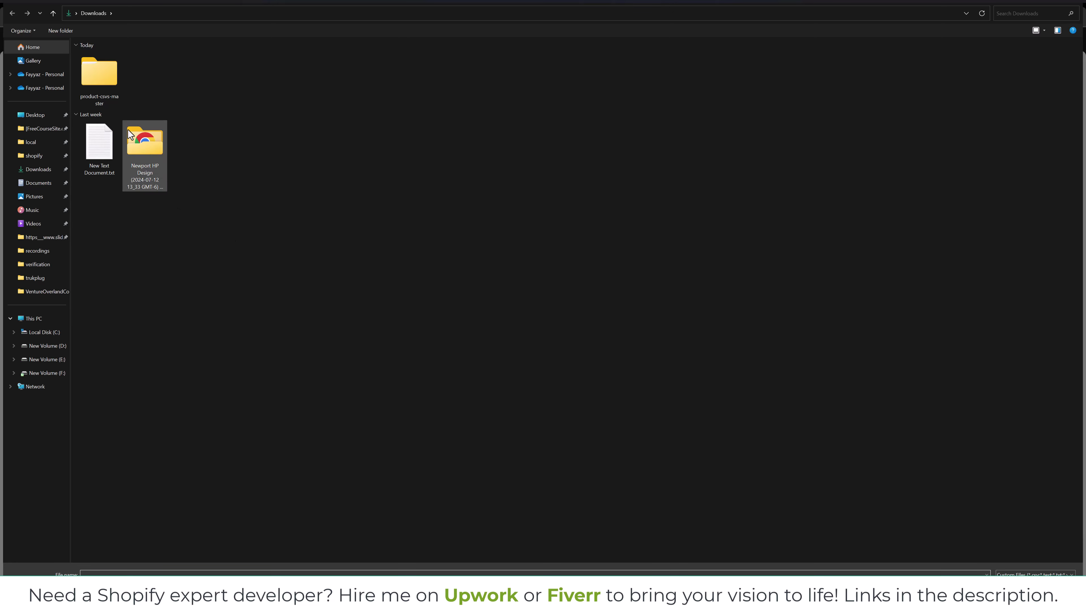
{"action": "double_click", "coordinate": [114, 89]}
{"action": "double_click", "coordinate": [111, 68]}
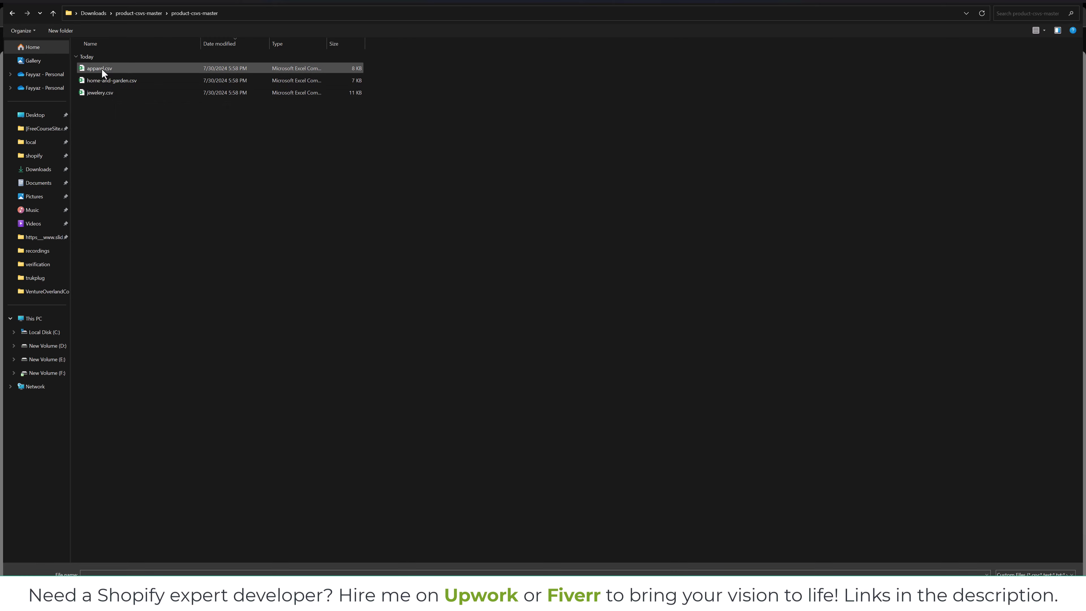
{"action": "left_click", "coordinate": [104, 79]}
{"action": "double_click", "coordinate": [104, 79]}
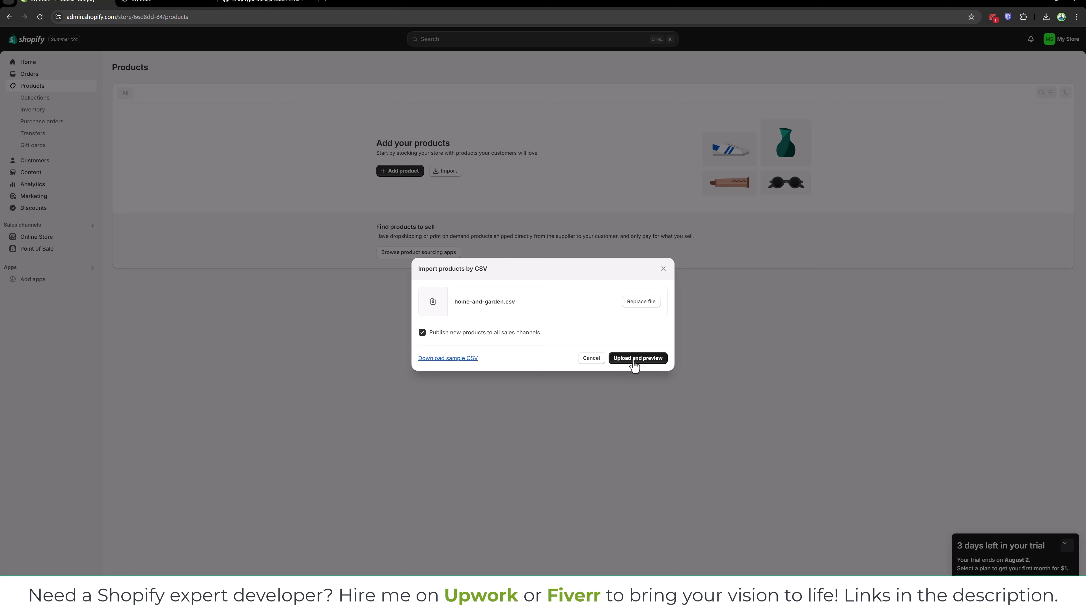
{"action": "left_click", "coordinate": [634, 362]}
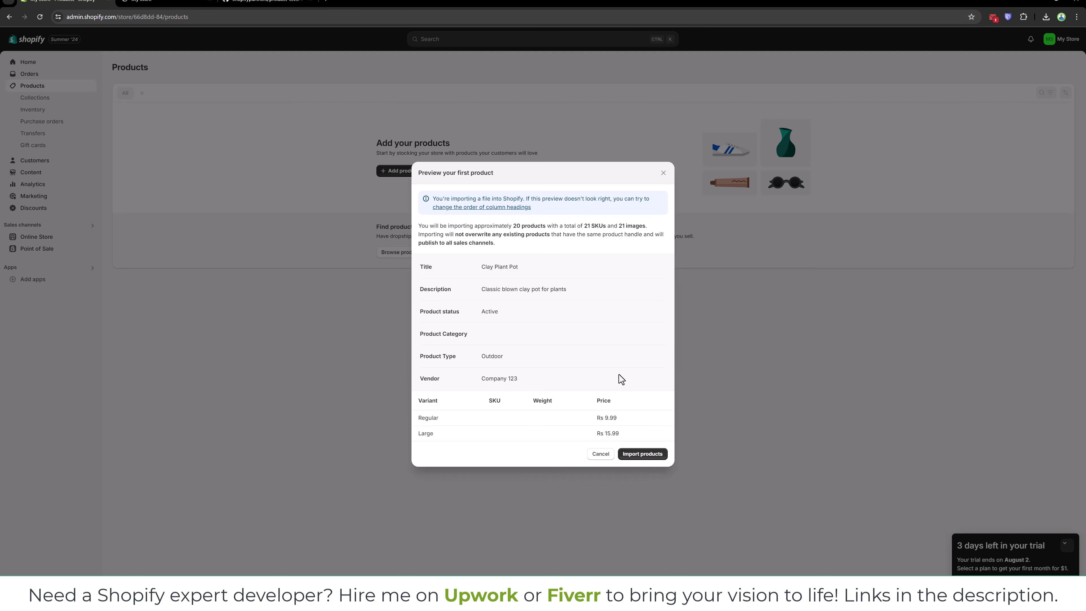
Import the previewed home-and-garden products, then reload the storefront home page.
{"action": "left_click", "coordinate": [641, 456]}
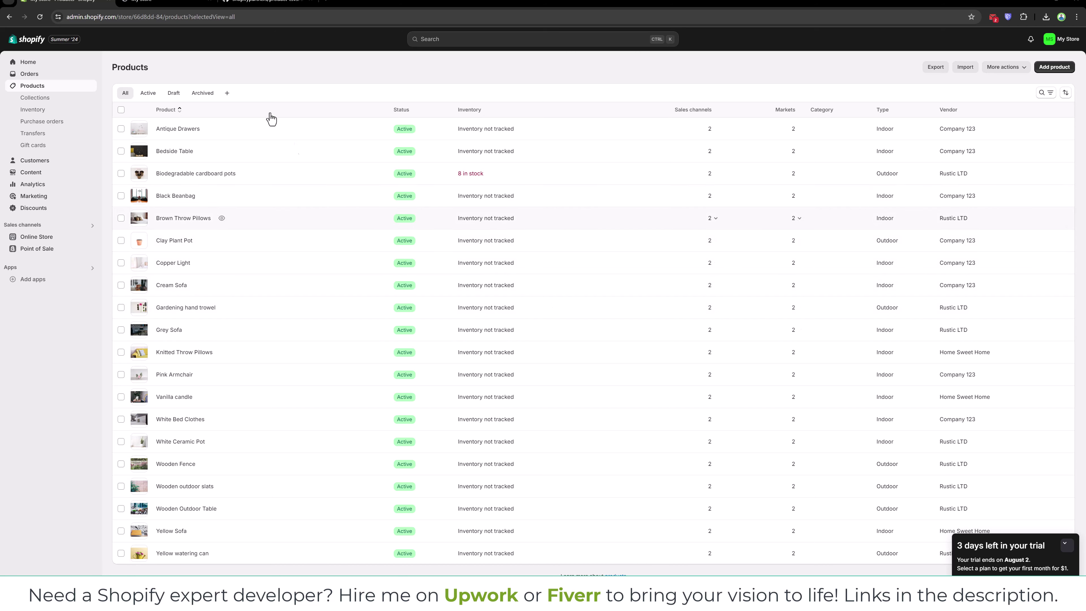
{"action": "left_click", "coordinate": [163, 1]}
{"action": "right_click", "coordinate": [624, 120]}
{"action": "left_click", "coordinate": [663, 154]}
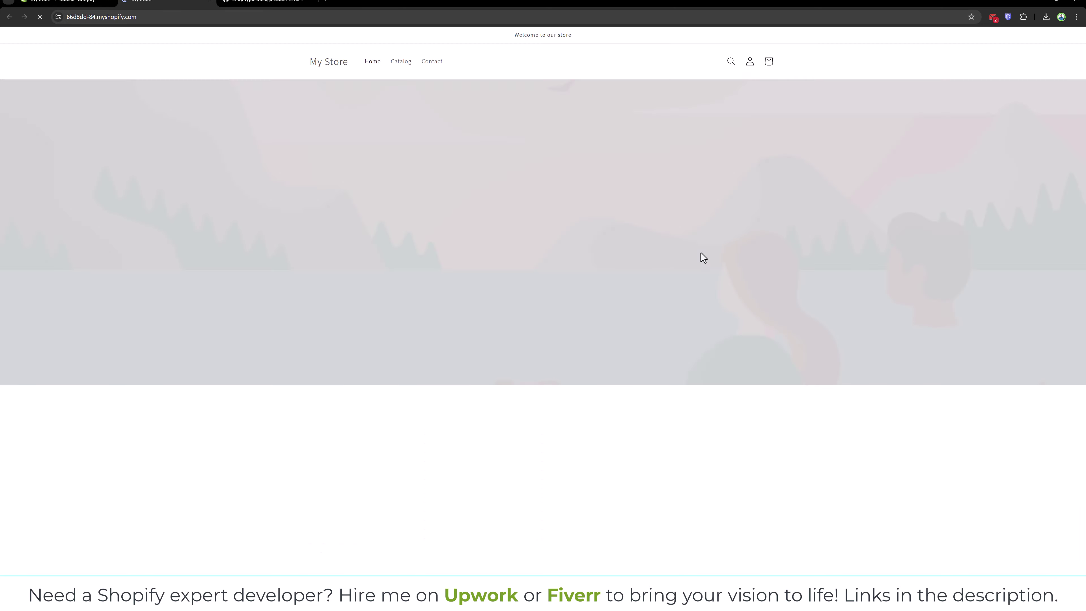
Browse the imported products on the storefront and view the Antique Drawers page at Rs.250.00 PKR.
{"action": "scroll", "coordinate": [704, 258], "scroll_direction": "down", "scroll_amount": 1}
{"action": "scroll", "coordinate": [703, 258], "scroll_direction": "down", "scroll_amount": 2}
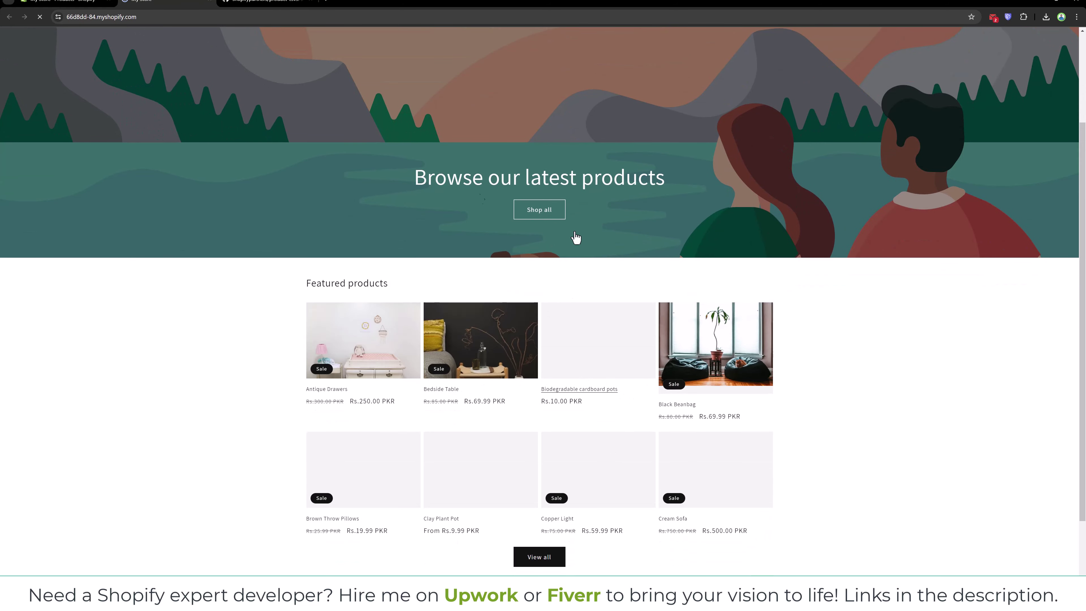
{"action": "left_click", "coordinate": [369, 353]}
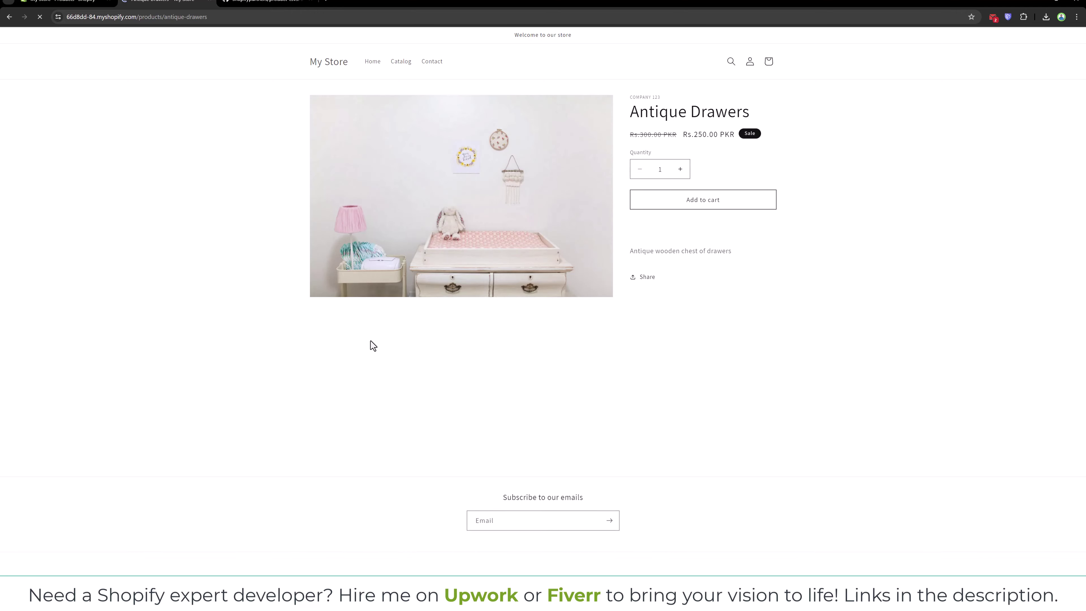
{"action": "left_click", "coordinate": [66, 1]}
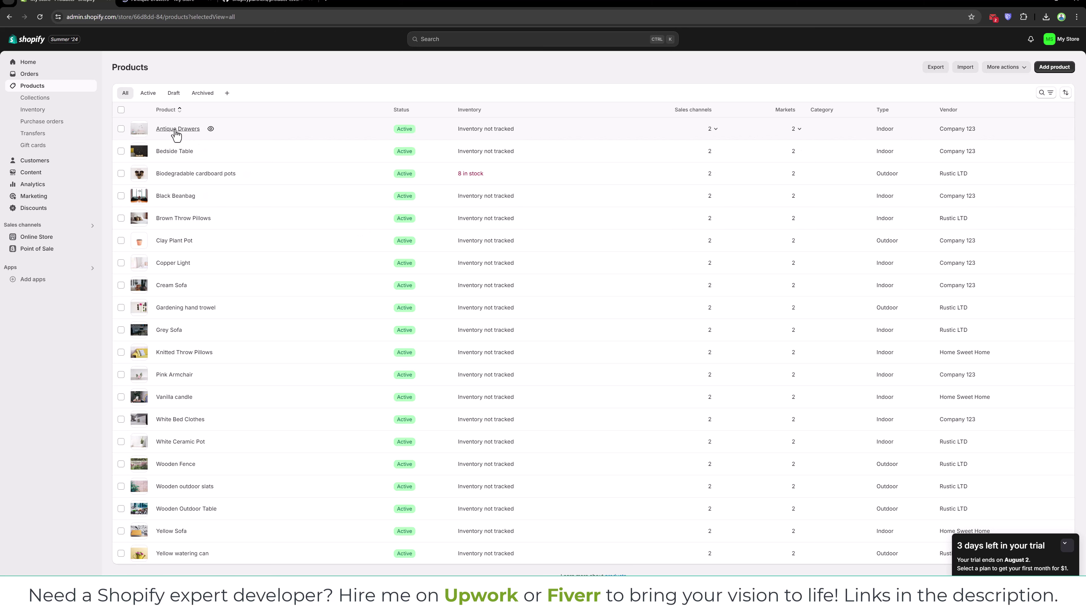
Open Antique Drawers in the product editor and highlight its title and description text.
{"action": "left_click", "coordinate": [512, 353]}
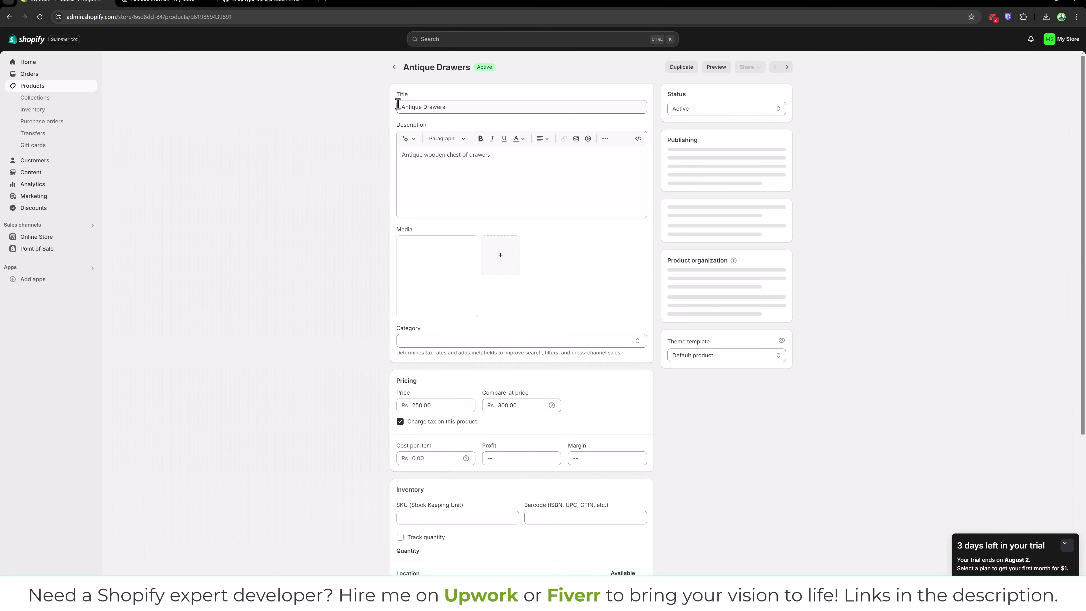
{"action": "left_click_drag", "start_coordinate": [402, 107], "coordinate": [436, 107]}
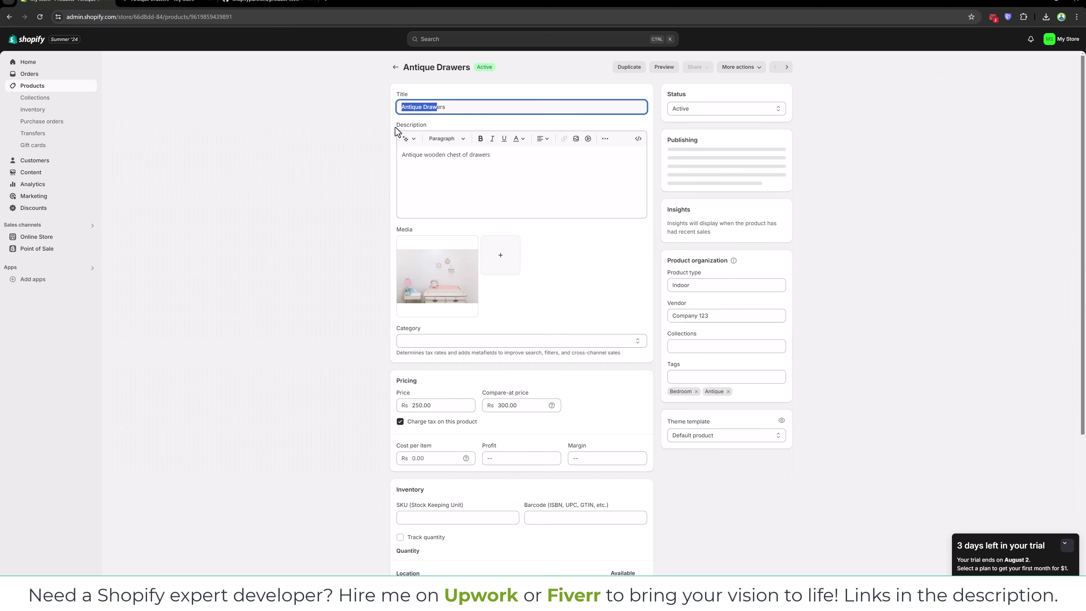
{"action": "left_click_drag", "start_coordinate": [511, 156], "coordinate": [408, 155]}
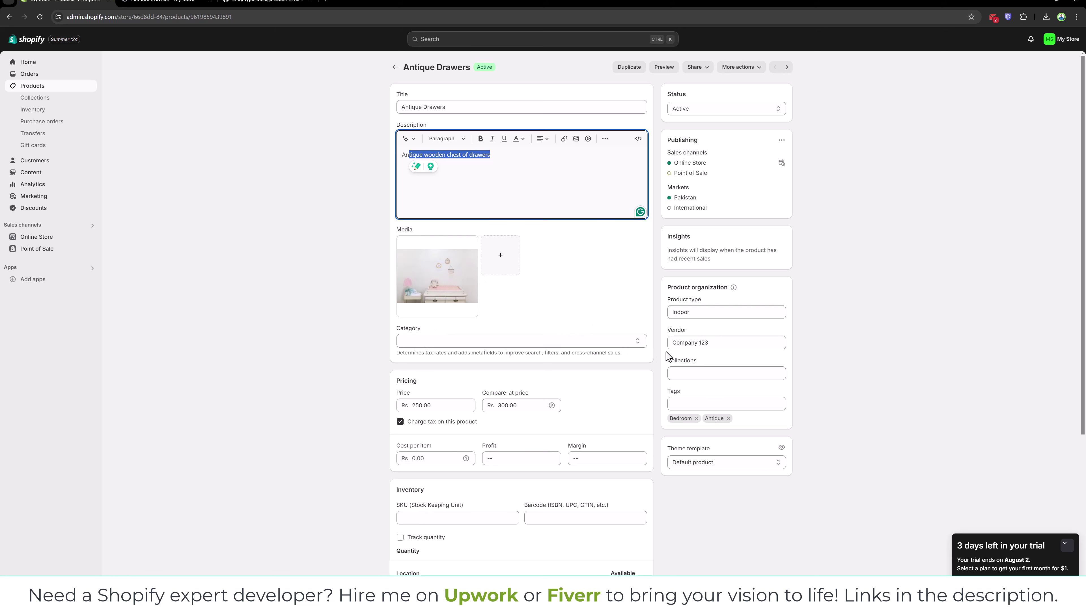
{"action": "scroll", "coordinate": [684, 343], "scroll_direction": "down", "scroll_amount": 2}
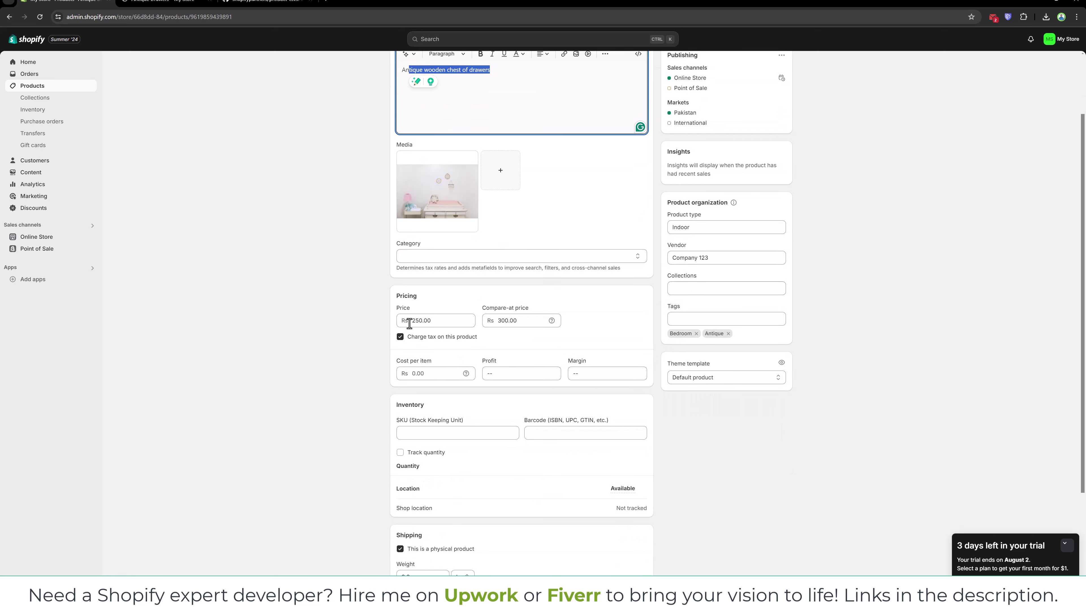
{"action": "double_click", "coordinate": [422, 322]}
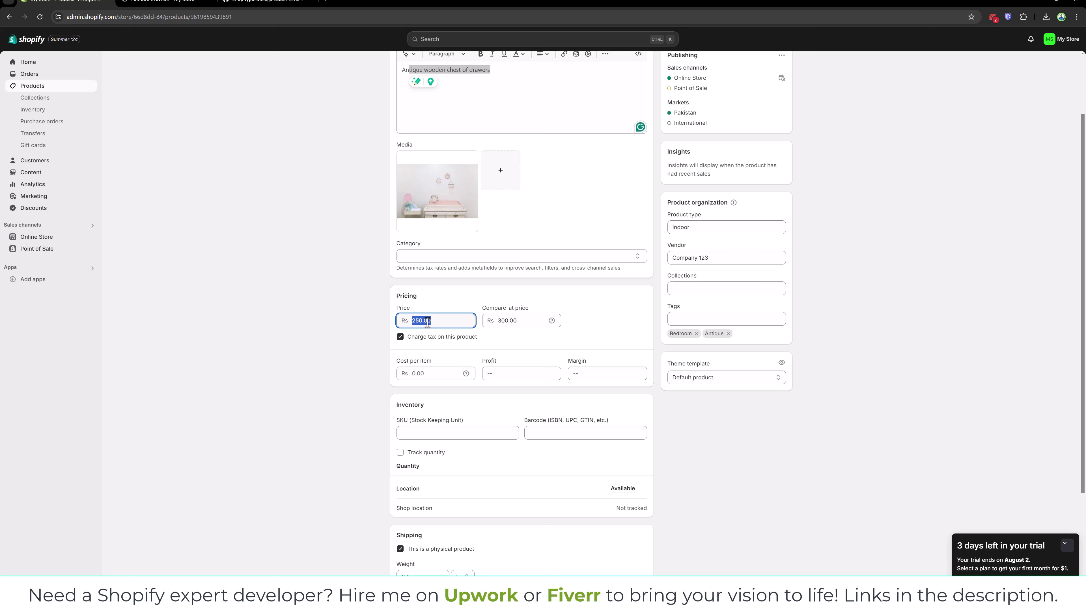
{"action": "double_click", "coordinate": [501, 320]}
{"action": "double_click", "coordinate": [446, 324]}
{"action": "double_click", "coordinate": [504, 320]}
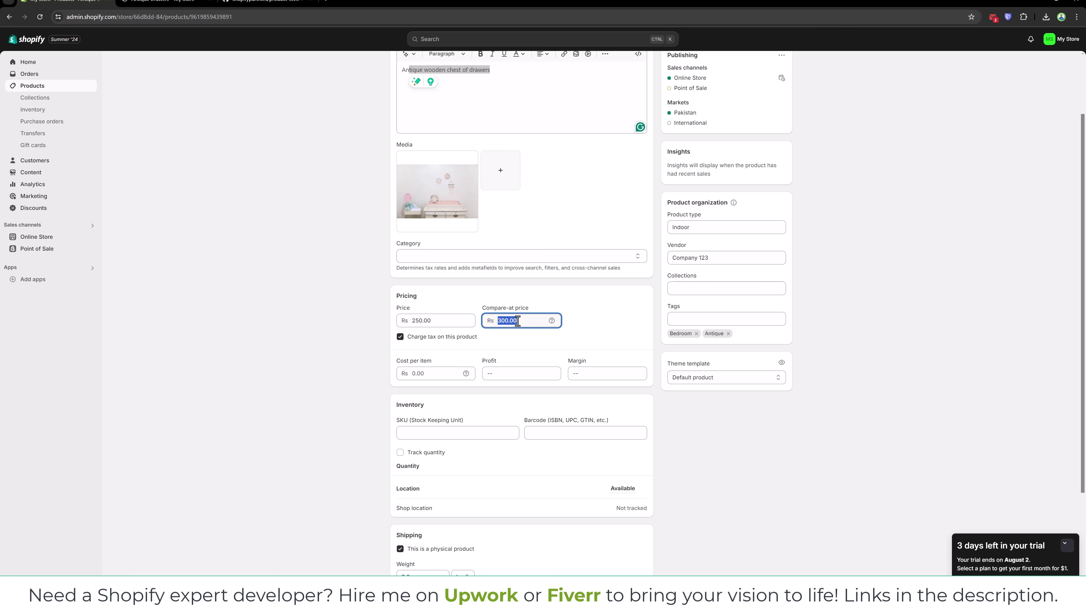
{"action": "double_click", "coordinate": [445, 320]}
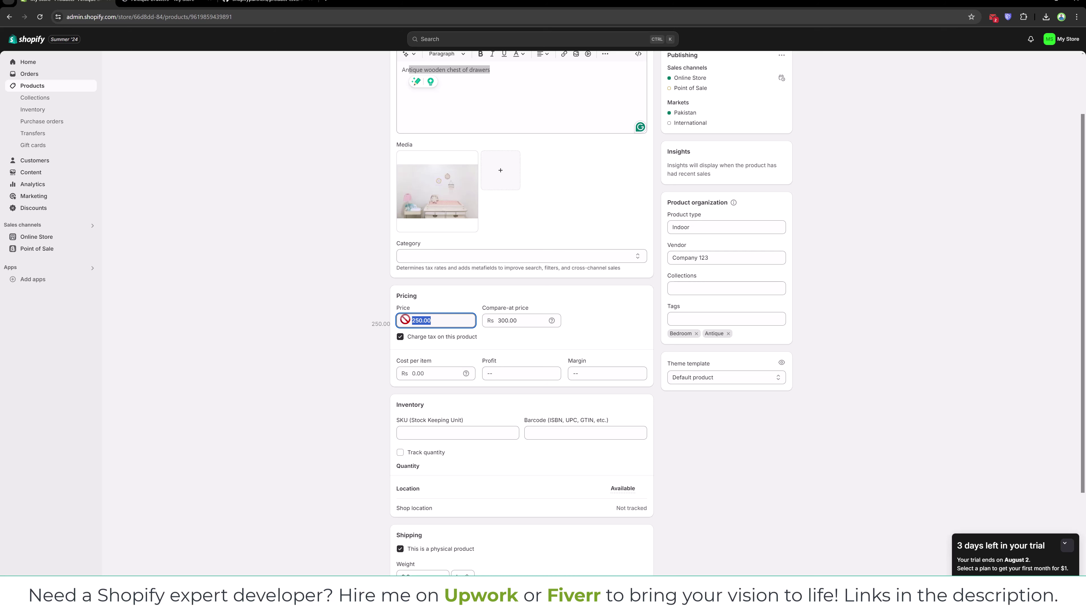
{"action": "scroll", "coordinate": [424, 320], "scroll_direction": "down", "scroll_amount": 2}
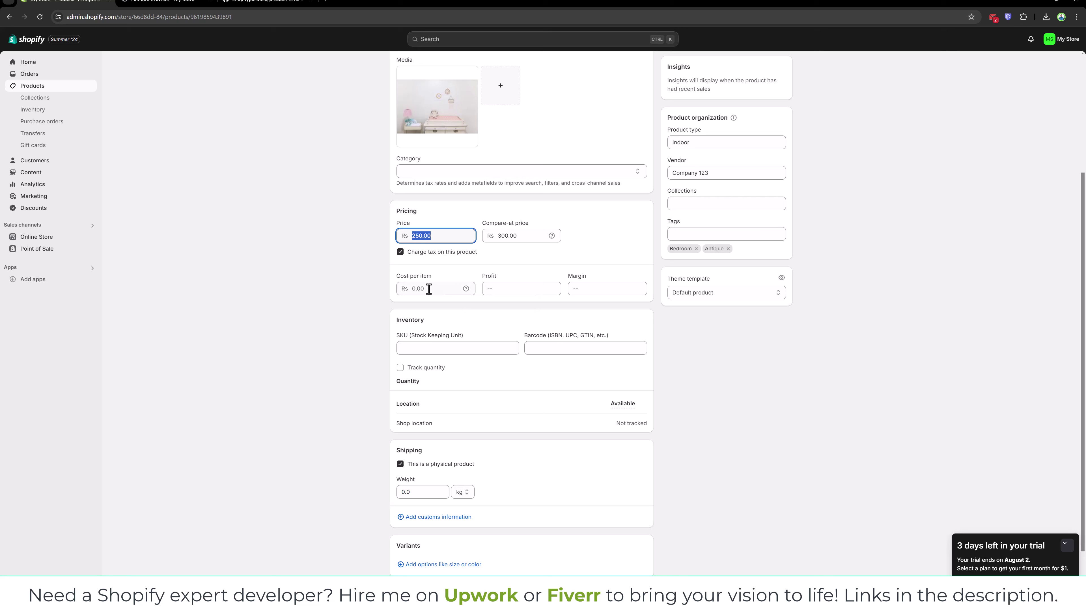
{"action": "left_click", "coordinate": [424, 350]}
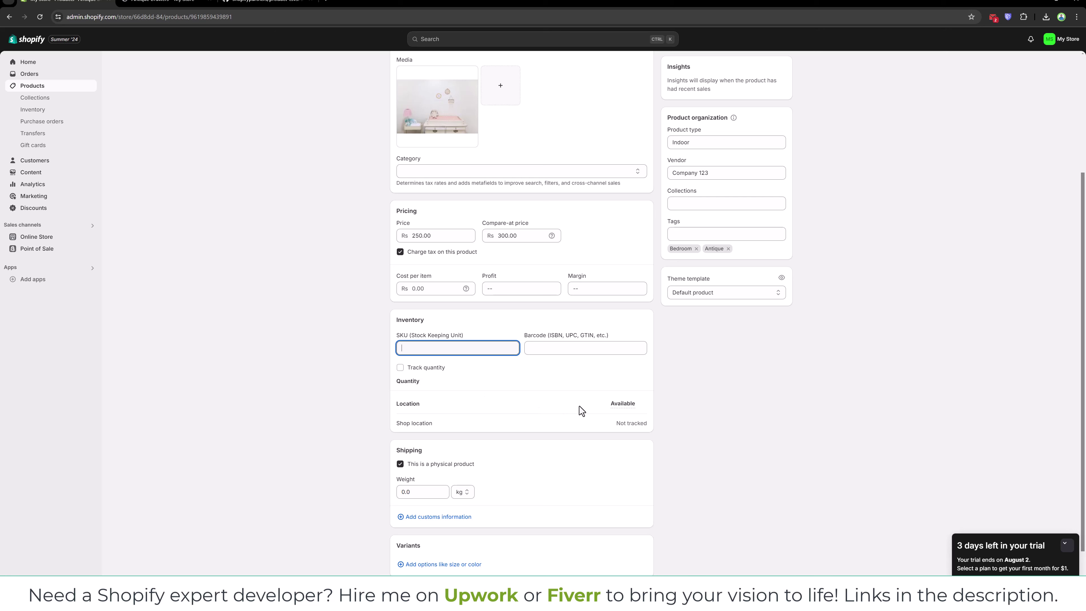
{"action": "scroll", "coordinate": [575, 405], "scroll_direction": "down", "scroll_amount": 1}
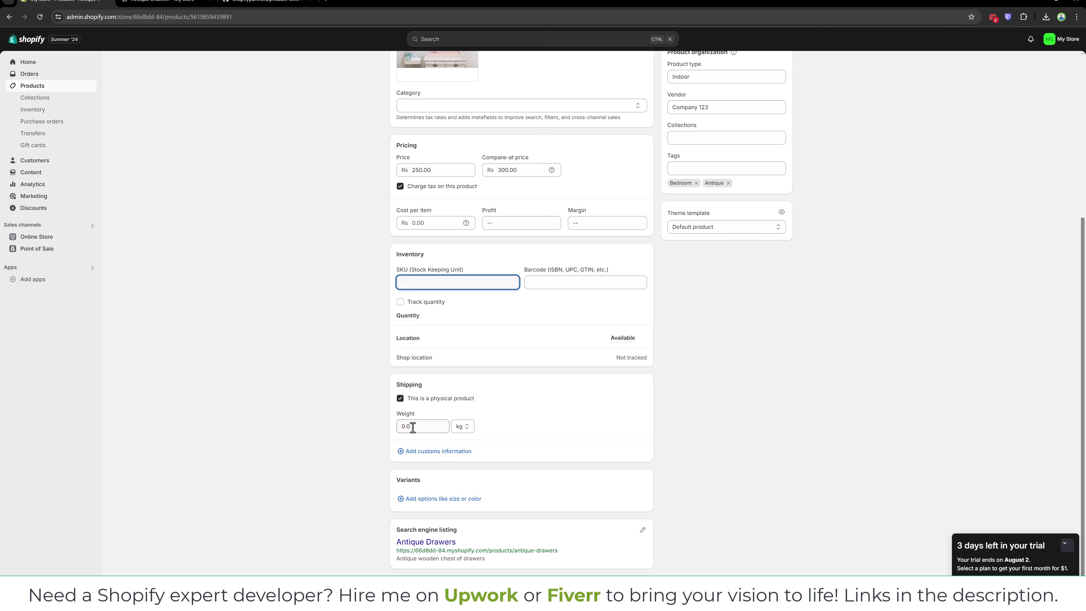
{"action": "left_click", "coordinate": [459, 427]}
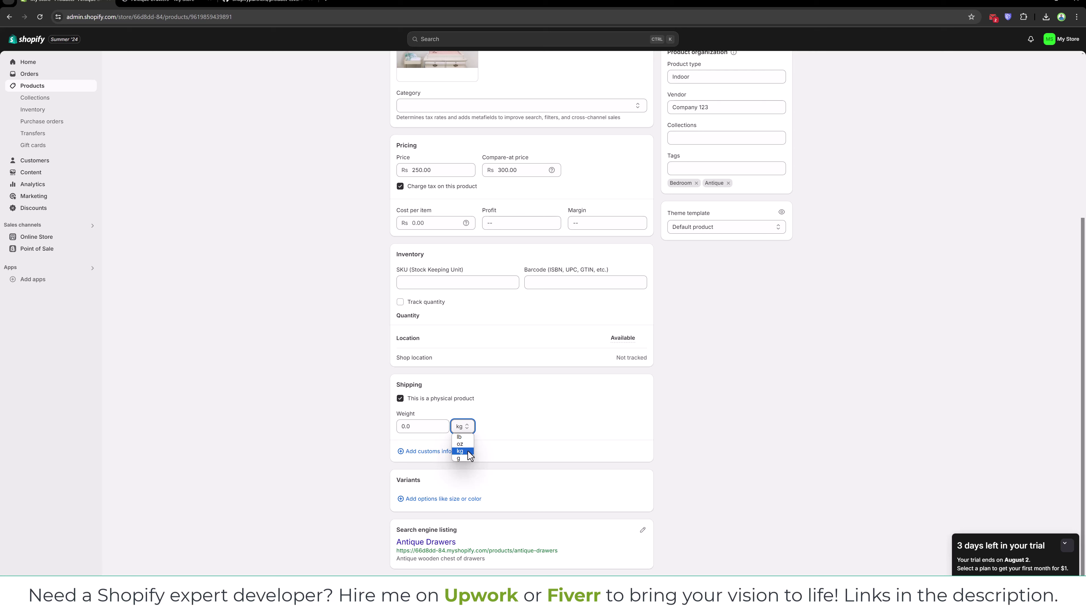
{"action": "left_click", "coordinate": [526, 435]}
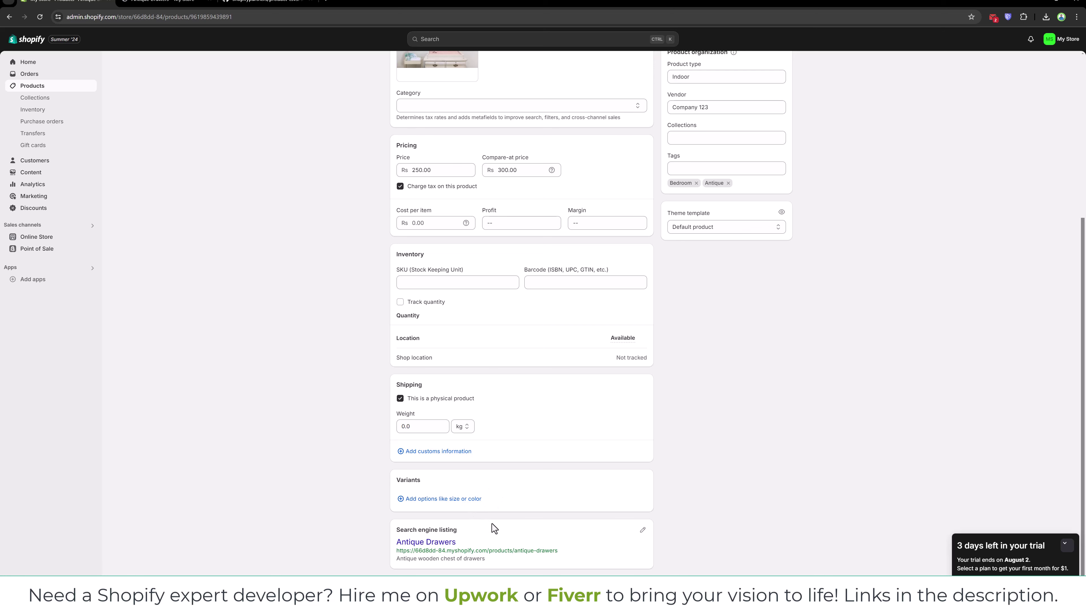
{"action": "scroll", "coordinate": [492, 524], "scroll_direction": "up", "scroll_amount": 5}
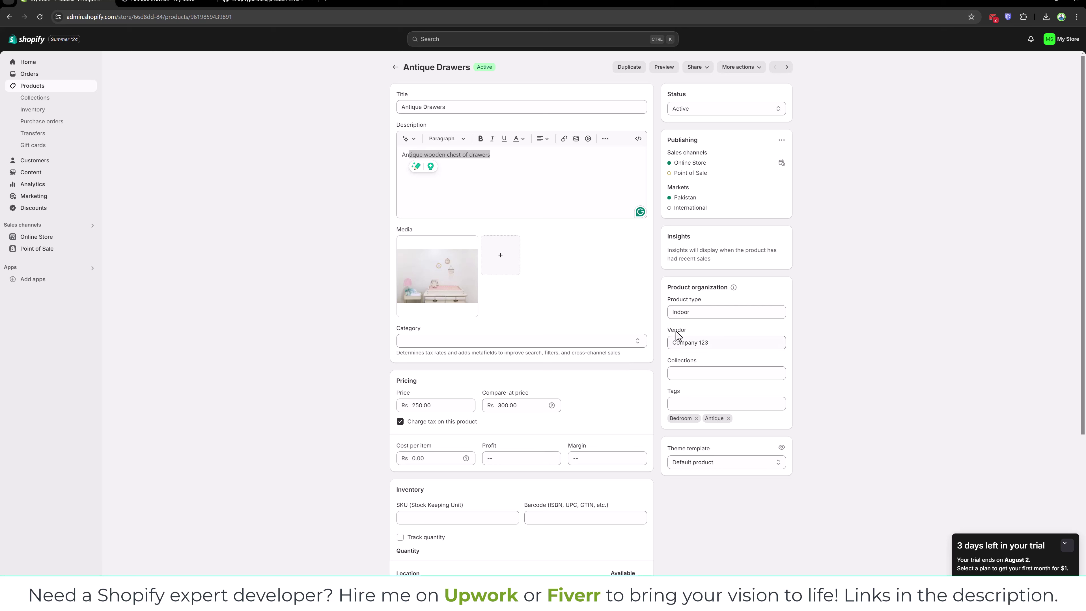
{"action": "left_click_drag", "start_coordinate": [672, 331], "coordinate": [687, 331]}
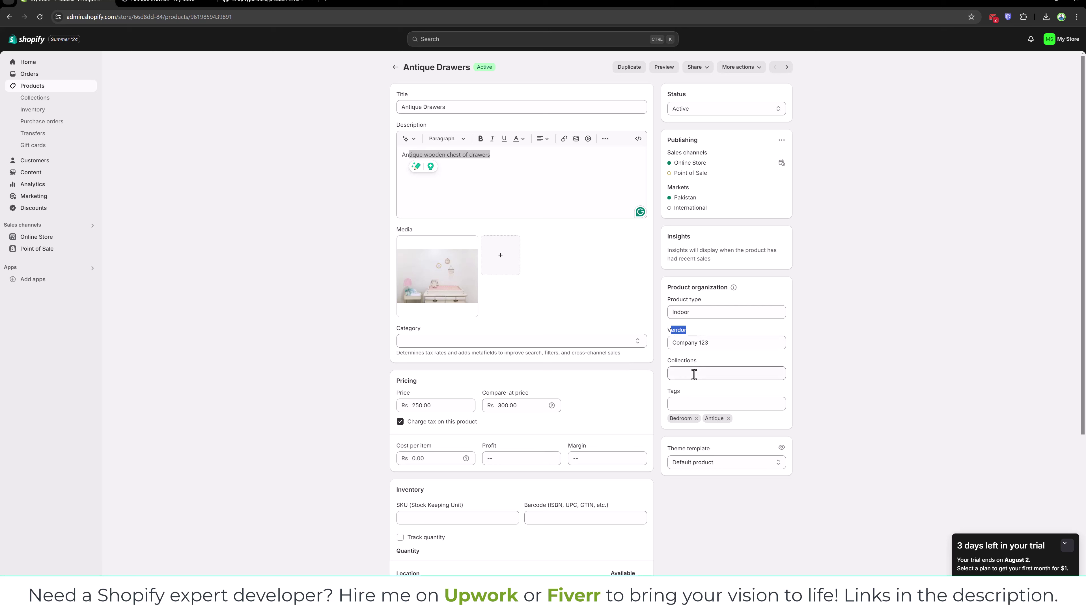